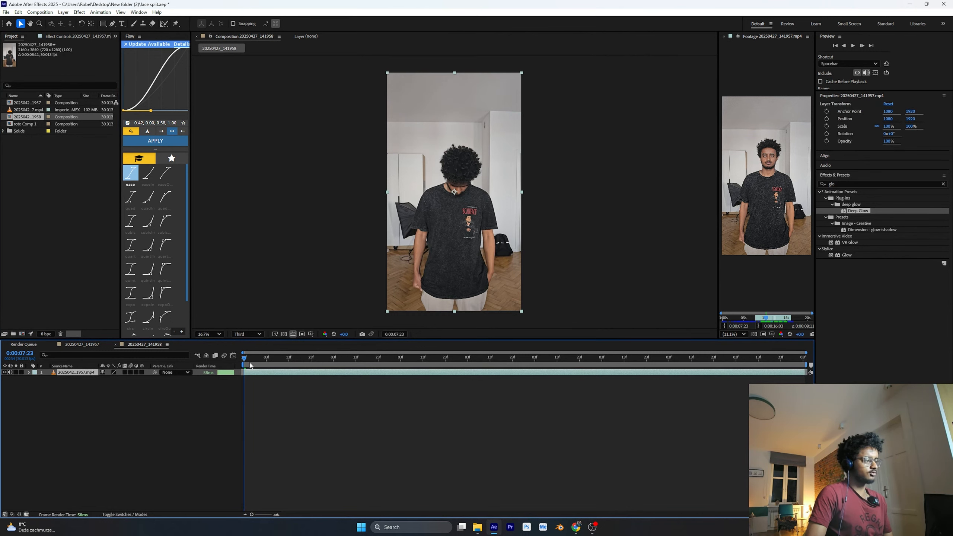
# Close the source footage viewer and split the video layer at 0:00:10:05
pyautogui.click(723, 36)
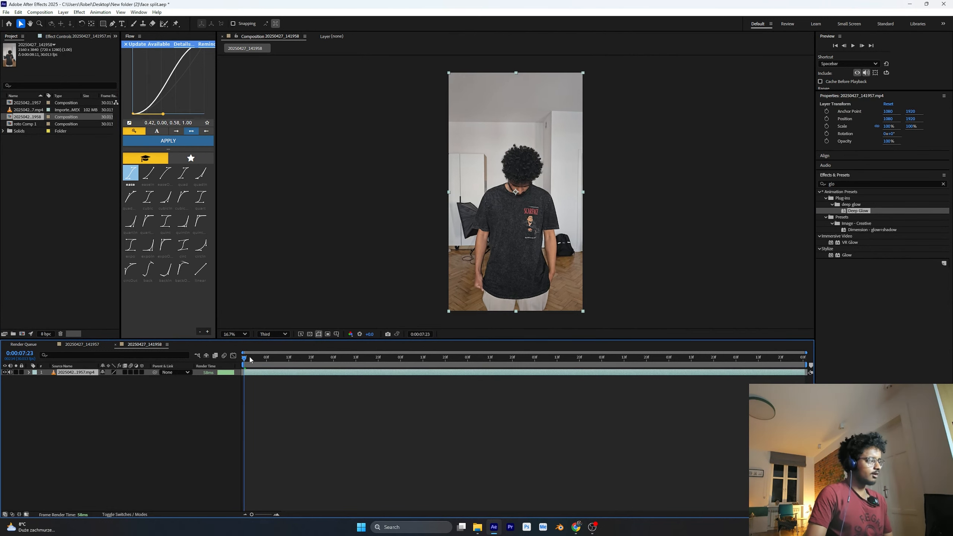
pyautogui.moveTo(243, 358); pyautogui.dragTo(407, 364)
pyautogui.click(296, 410)
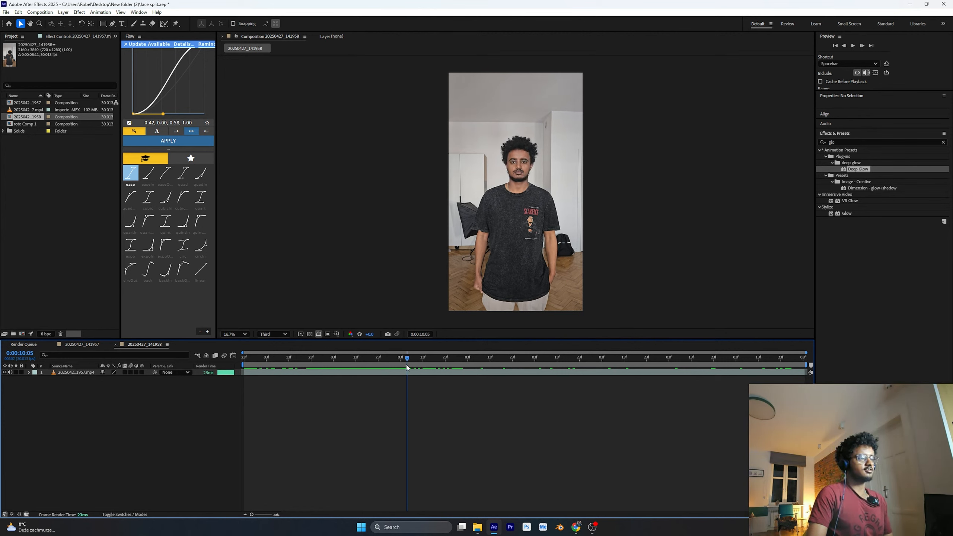
pyautogui.click(410, 372)
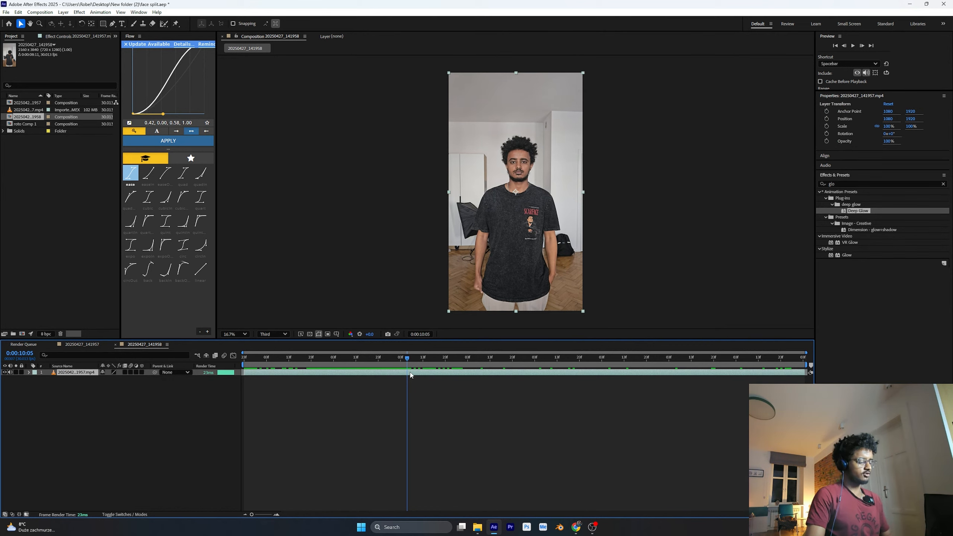
pyautogui.hotkey('ctrl', 'shift', 'd')
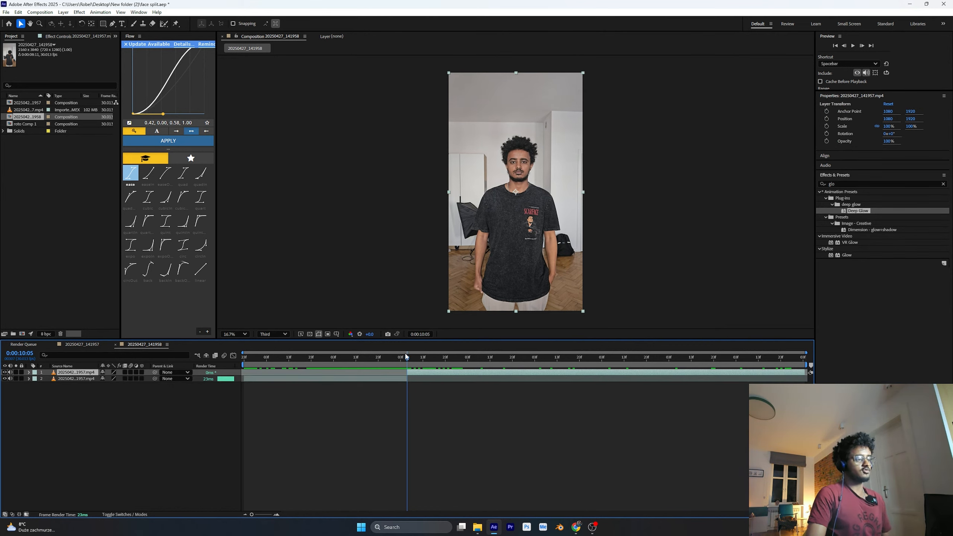
# Cut out the man's head in the second clip with the Roto Brush, using frame 0:00:10:06 as the base
pyautogui.moveTo(408, 358)
pyautogui.mouseDown()
pyautogui.moveTo(781, 361)
pyautogui.moveTo(413, 359)
pyautogui.mouseUp()
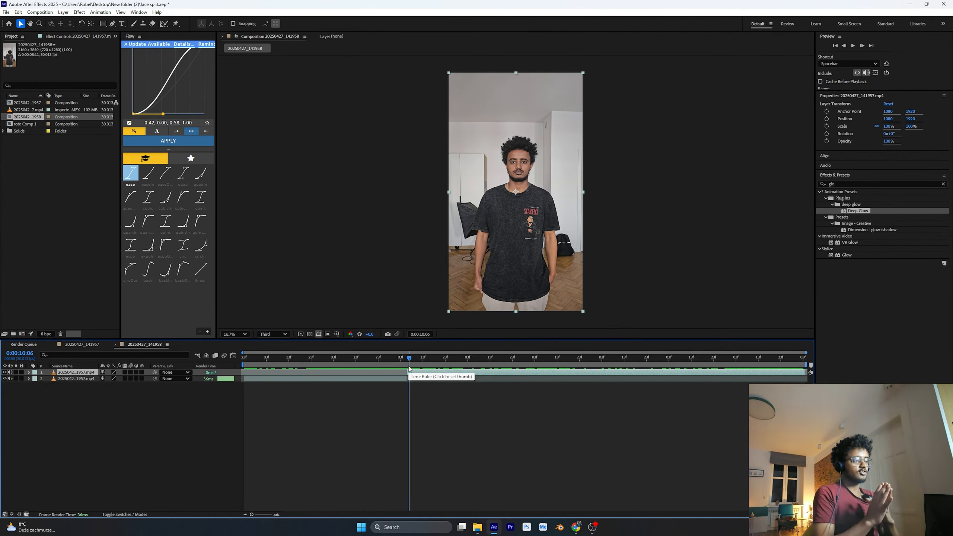
pyautogui.doubleClick(410, 371)
pyautogui.click(165, 24)
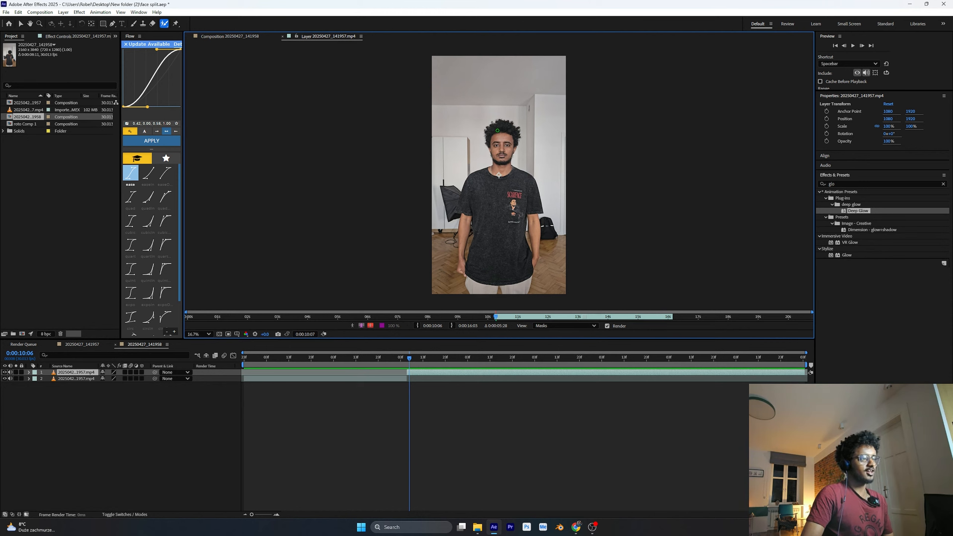
pyautogui.moveTo(497, 126); pyautogui.dragTo(504, 154)
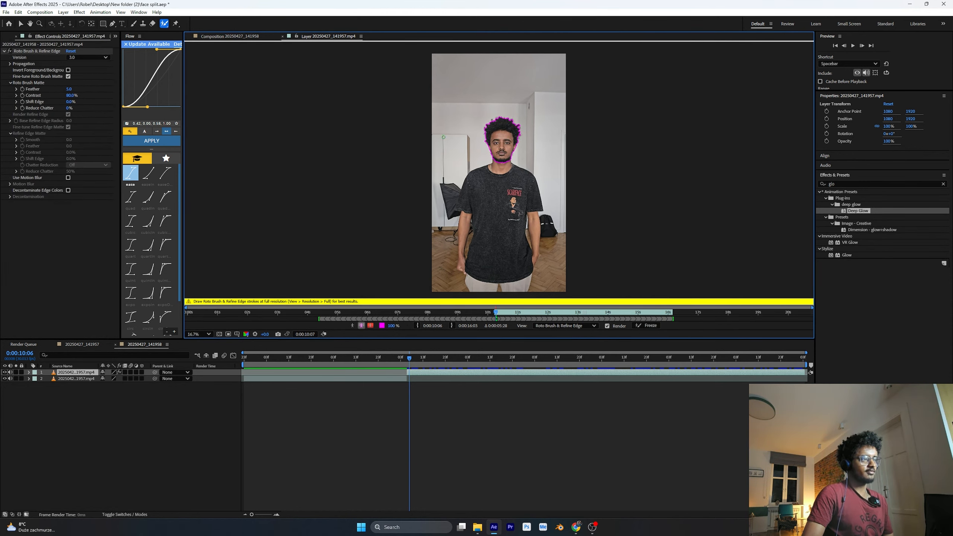
# Refine the matte along the edge of the hair with the Refine Edge tool and freeze the roto propagation
pyautogui.scroll(5, 484, 133)
pyautogui.scroll(-4, 474, 133)
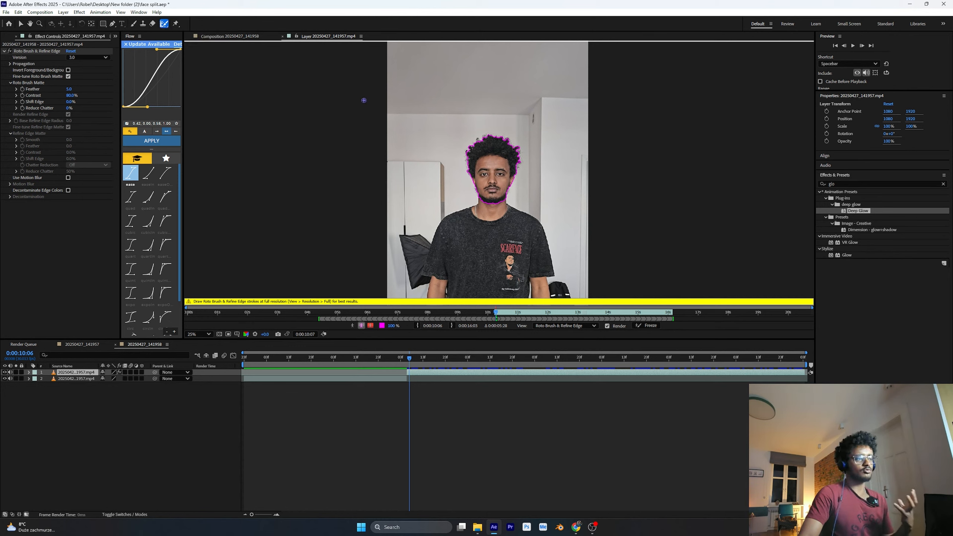
pyautogui.moveTo(467, 166)
pyautogui.mouseDown()
pyautogui.moveTo(502, 135)
pyautogui.moveTo(517, 147)
pyautogui.moveTo(518, 168)
pyautogui.mouseUp()
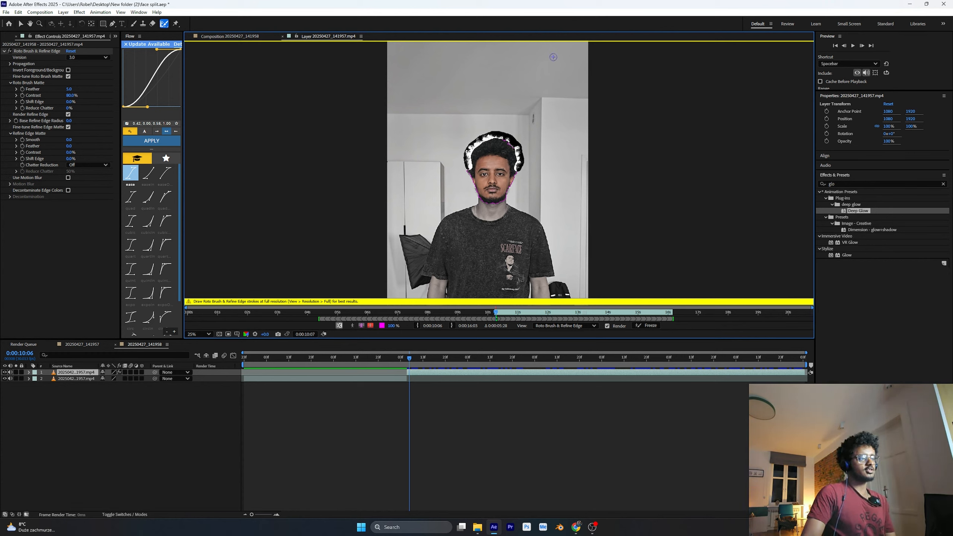
pyautogui.click(646, 325)
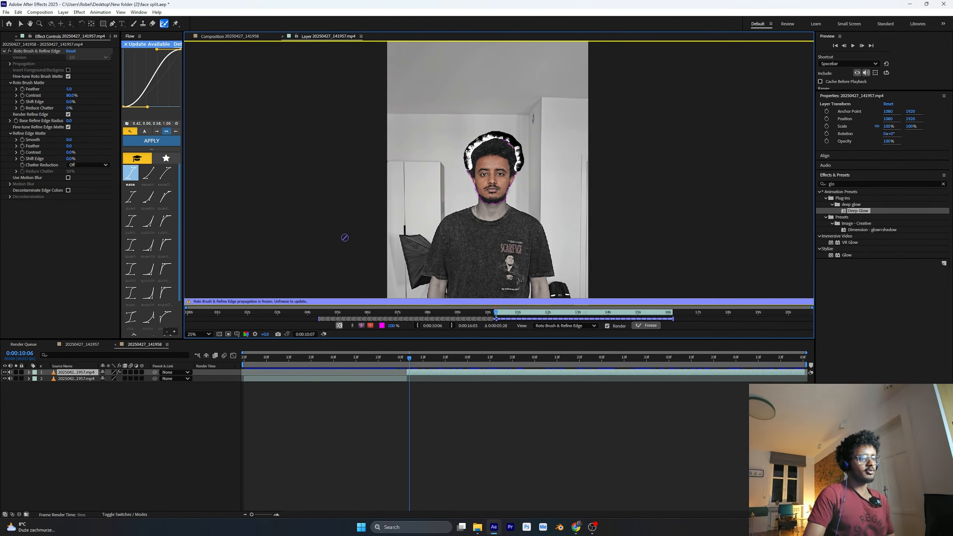
# Pre-compose the head cutout layer from 0:00:10:05, moving all attributes into the new composition
pyautogui.click(237, 36)
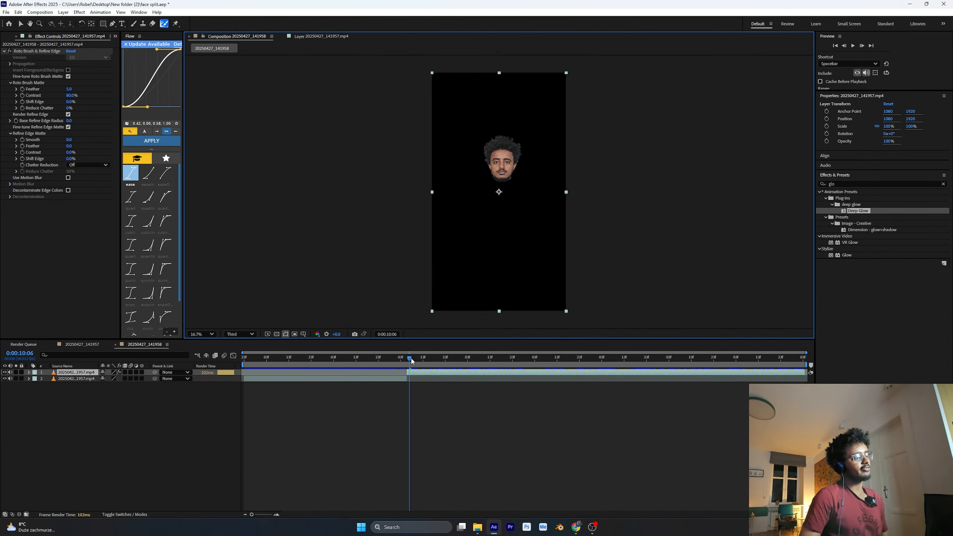
pyautogui.moveTo(585, 357); pyautogui.dragTo(407, 357)
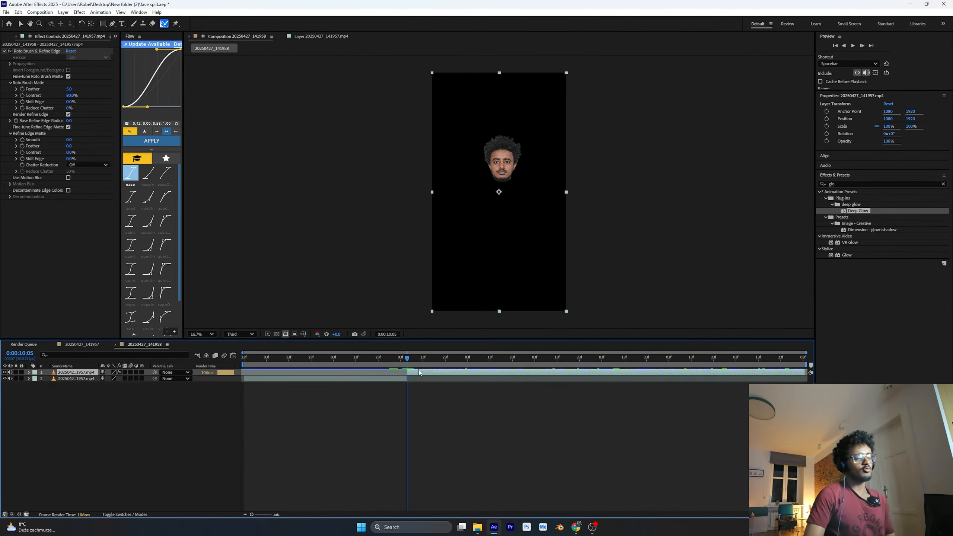
pyautogui.rightClick(415, 369)
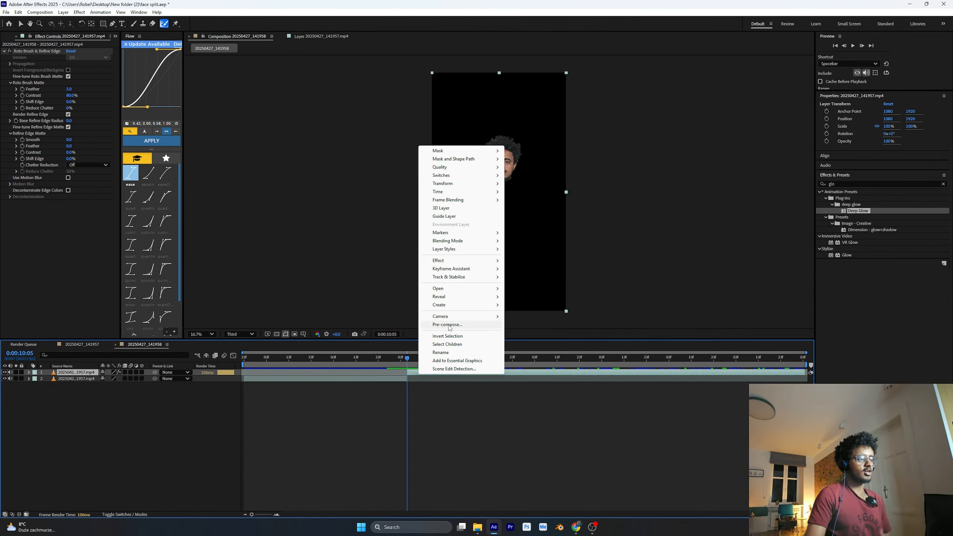
pyautogui.click(446, 325)
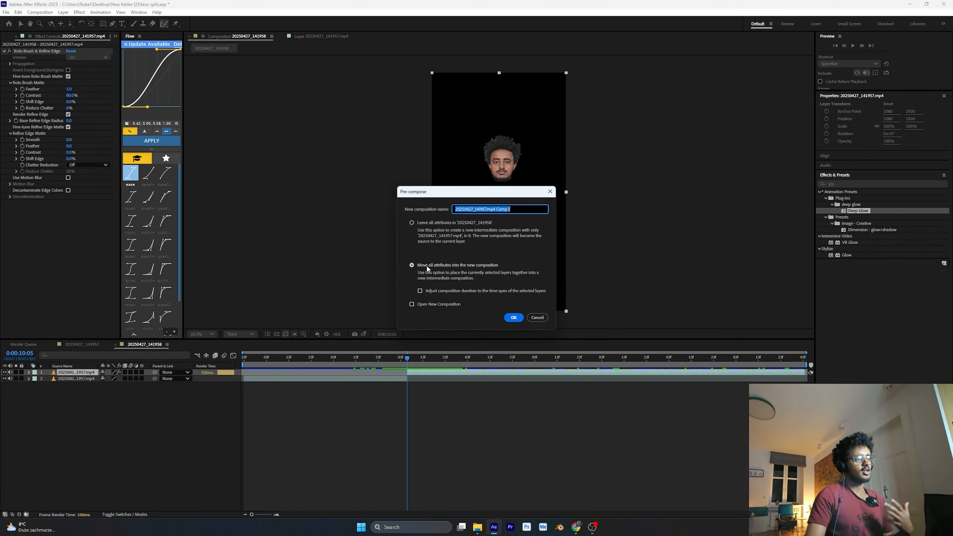
pyautogui.click(513, 317)
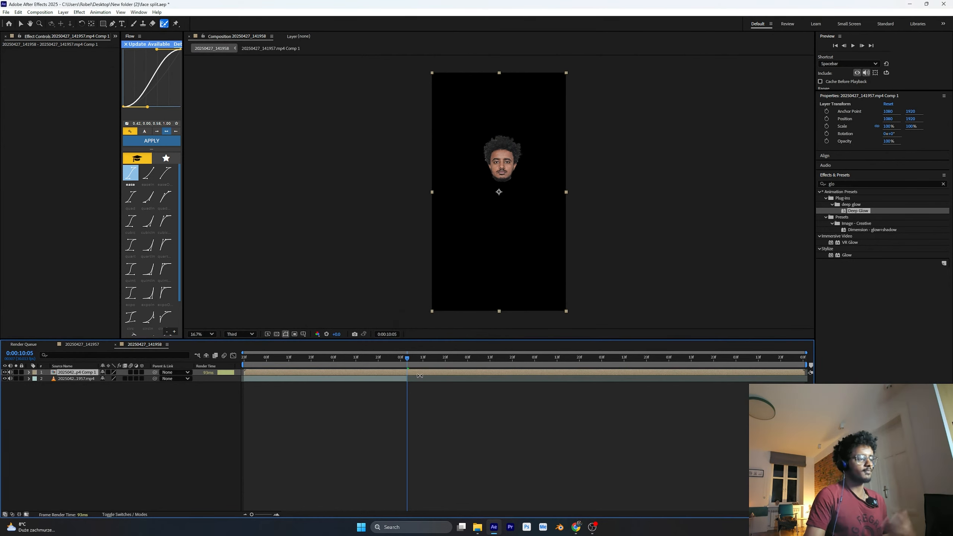
# Trim the head precomp to start at 0:00:10:05 and extend the footage layer beneath it to the composition's end
pyautogui.moveTo(433, 358); pyautogui.dragTo(409, 363)
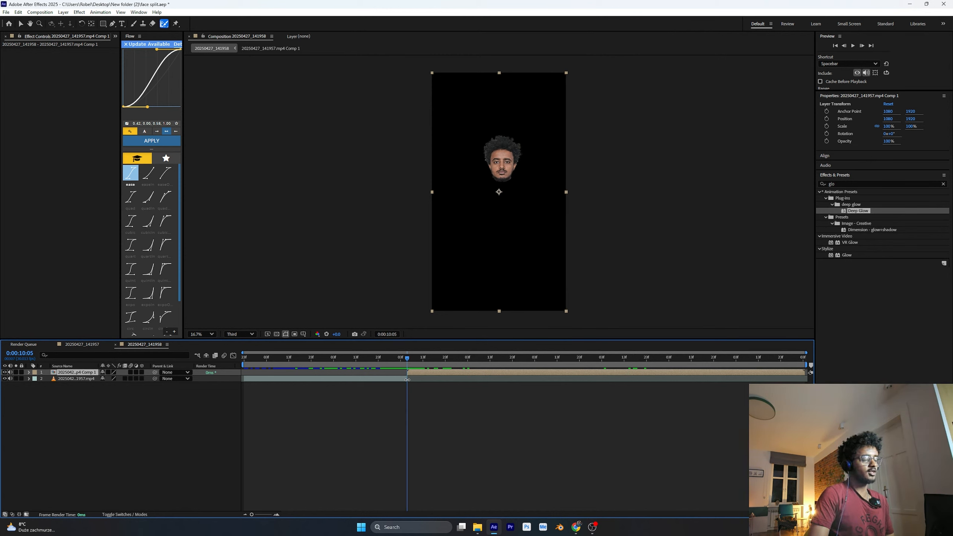
pyautogui.moveTo(407, 380); pyautogui.dragTo(797, 374)
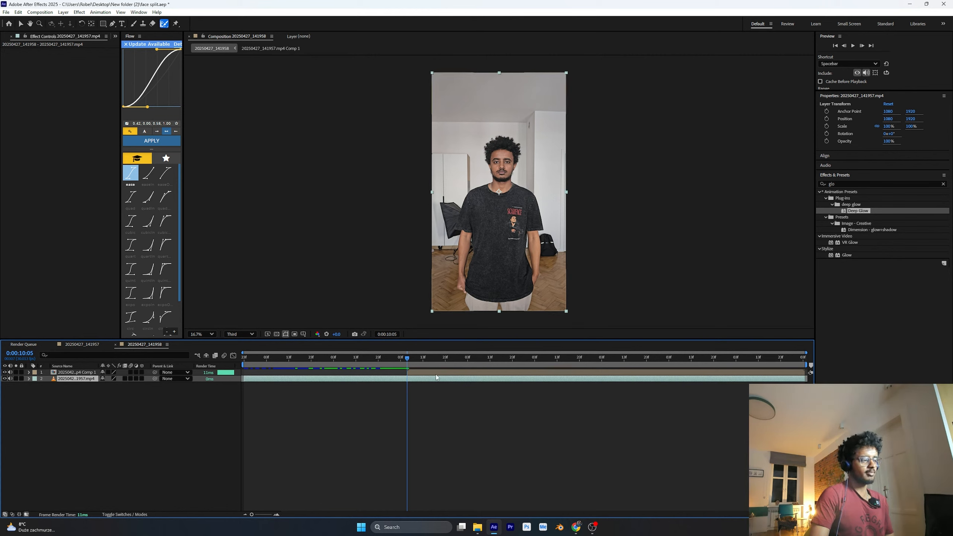
# Mute the audio of both layers and hide the full-body footage layer, leaving only the head cutout visible
pyautogui.moveTo(409, 359); pyautogui.dragTo(502, 360)
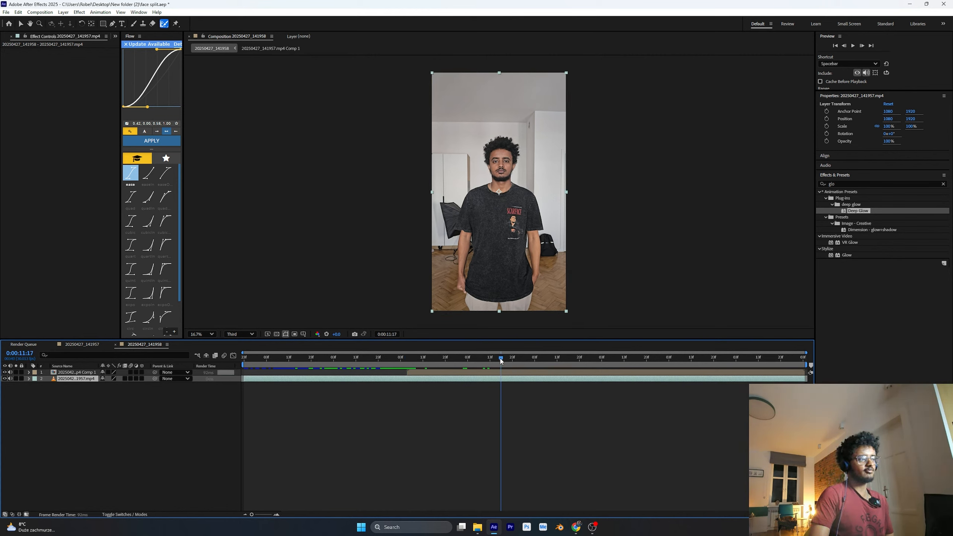
pyautogui.click(15, 372)
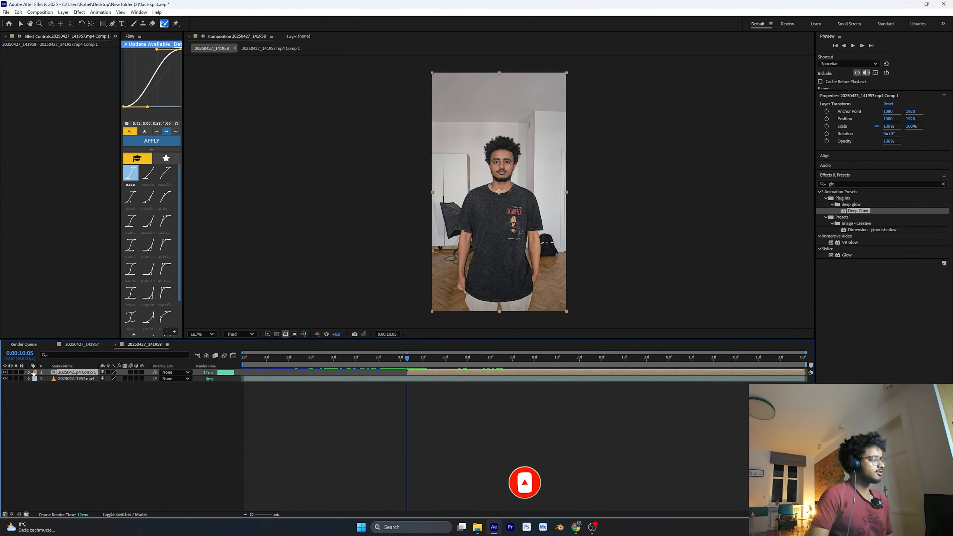
pyautogui.click(4, 379)
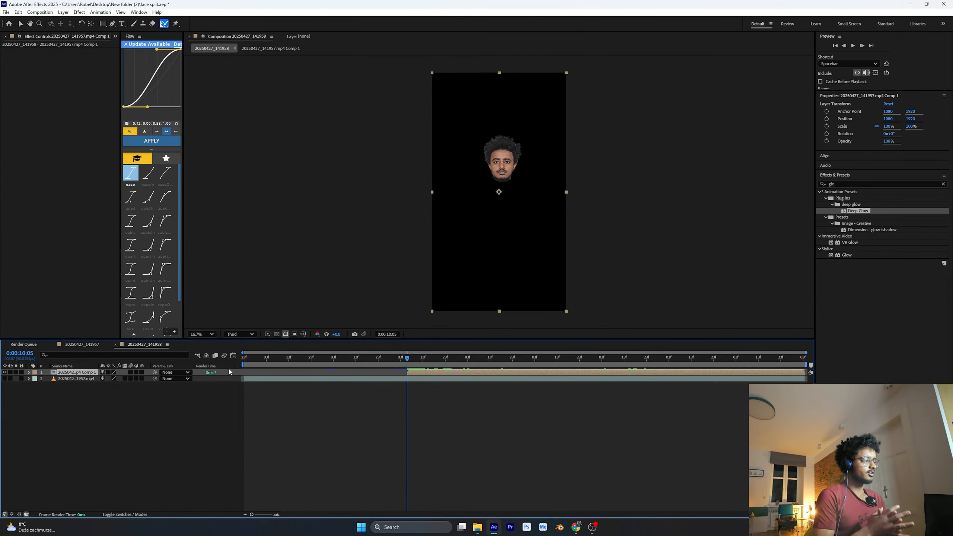
# Draw a four-point Pen mask on the head precomp around the eye and eyebrow on the image's left side
pyautogui.scroll(2, 524, 137)
pyautogui.scroll(2, 523, 137)
pyautogui.scroll(-3, 522, 146)
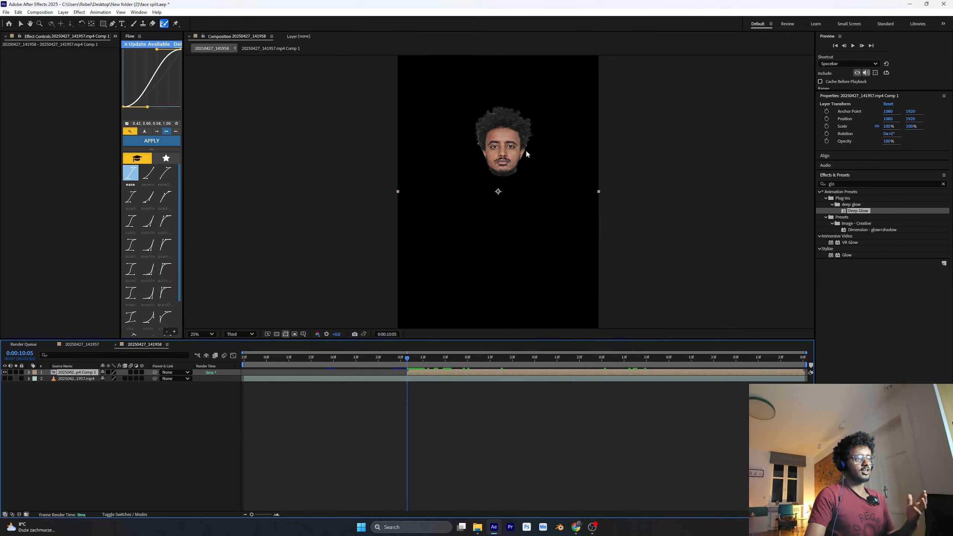
pyautogui.moveTo(523, 184); pyautogui.dragTo(511, 249)
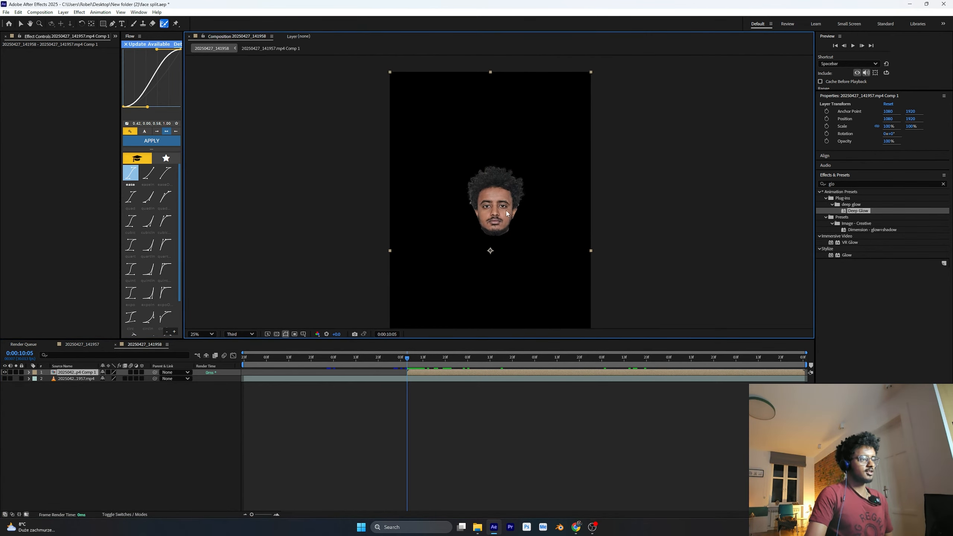
pyautogui.click(112, 24)
pyautogui.press('.')
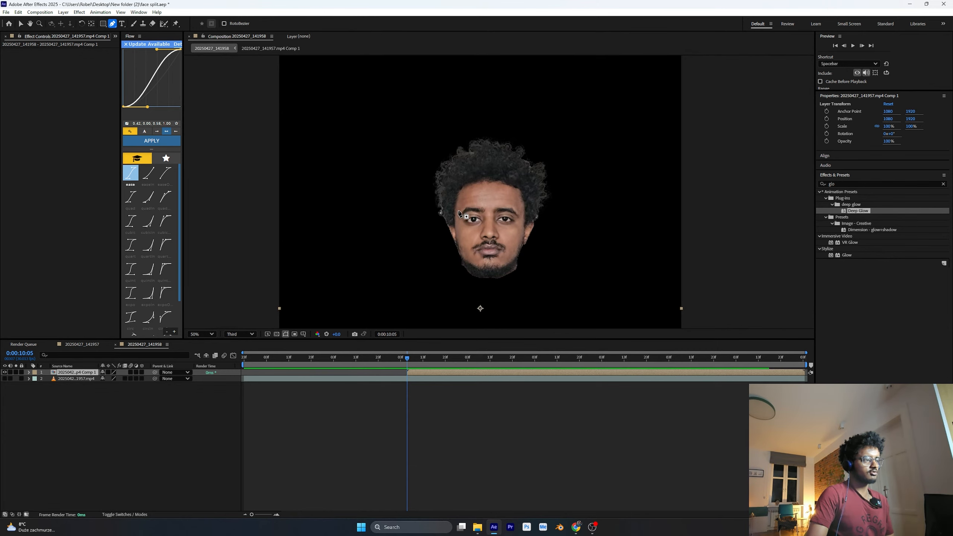
pyautogui.click(457, 207)
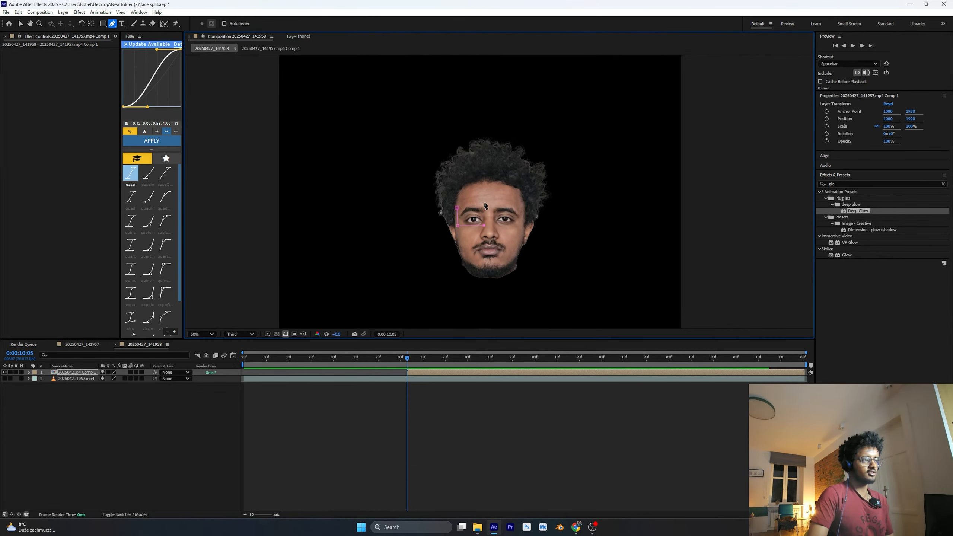
pyautogui.click(457, 207)
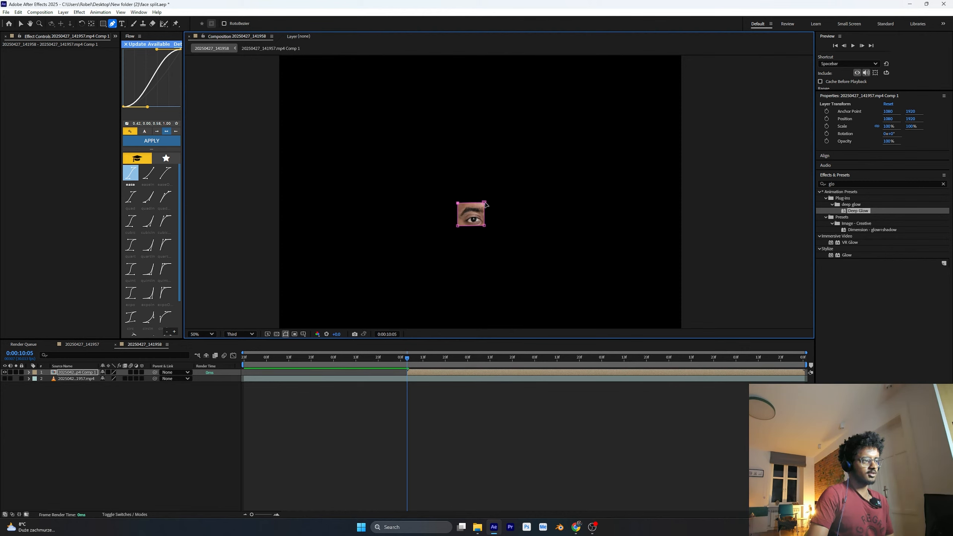
pyautogui.moveTo(484, 202); pyautogui.dragTo(457, 227)
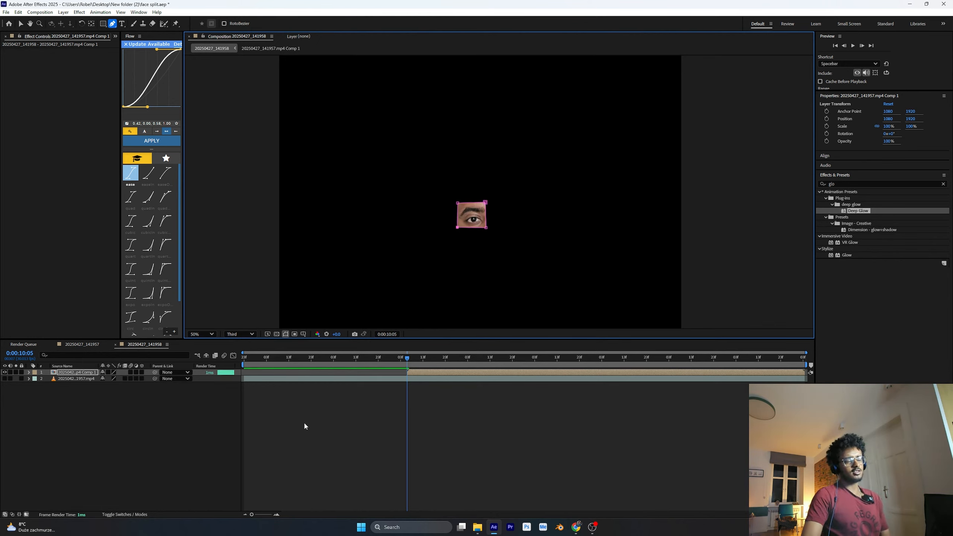
# Rename the masked head precomp layer as left eye
pyautogui.click(95, 374)
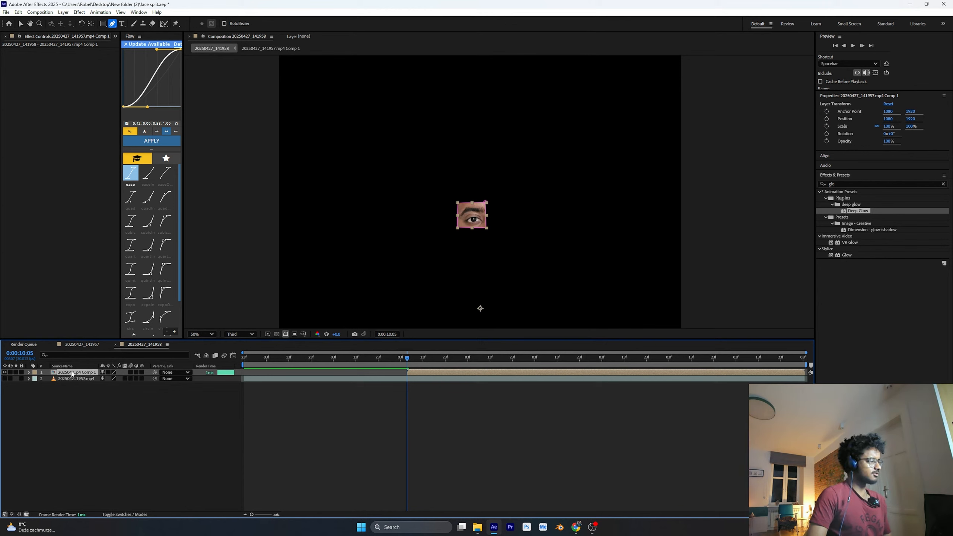
pyautogui.rightClick(96, 374)
pyautogui.click(125, 358)
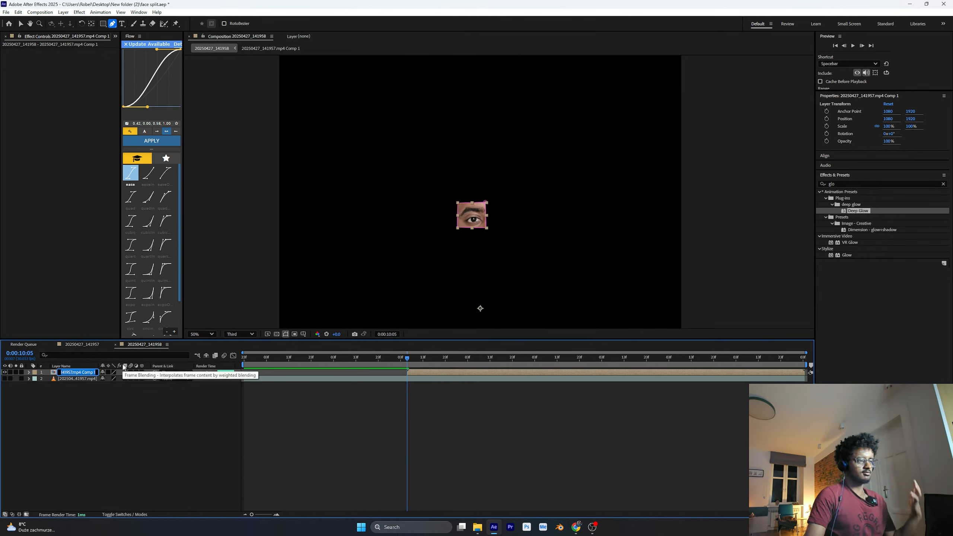
pyautogui.write('lef')
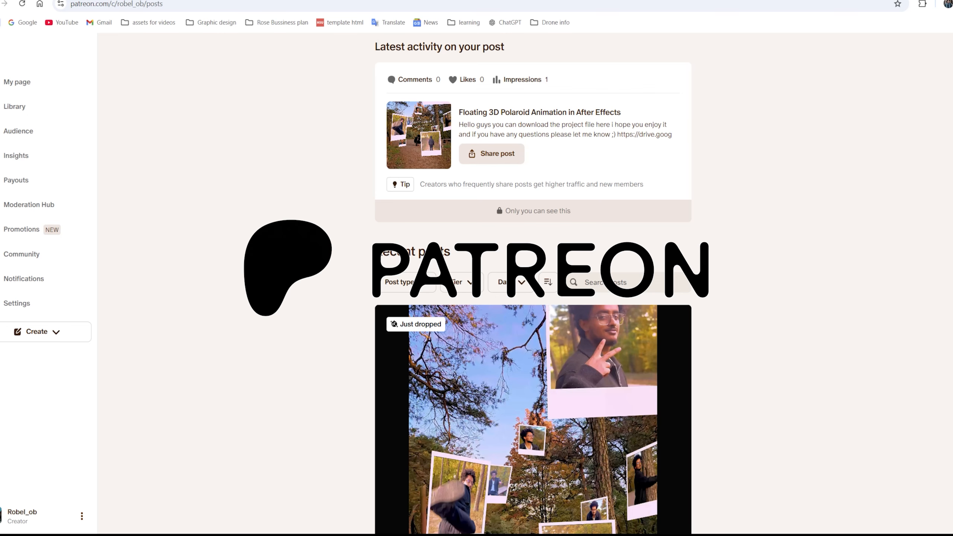
pyautogui.scroll(-3, 299, 196)
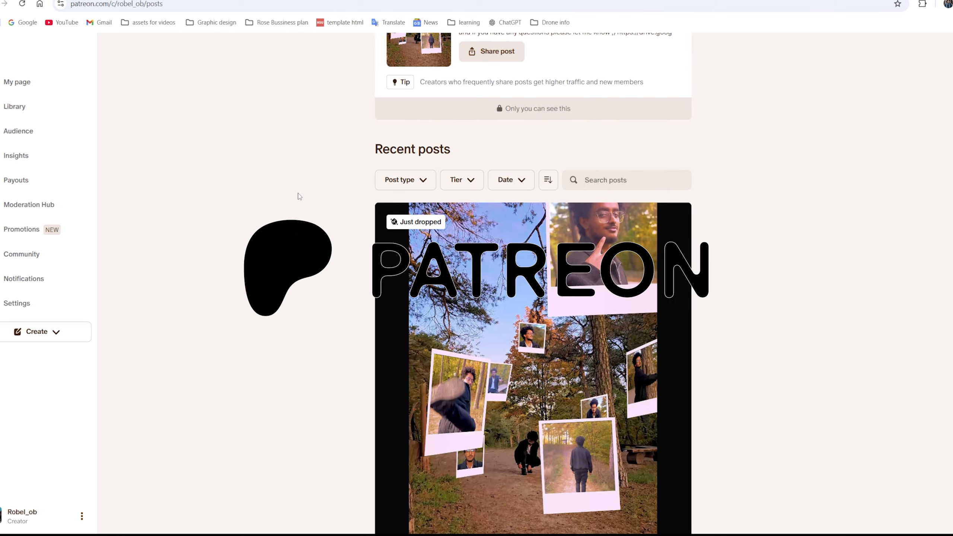
pyautogui.scroll(-7, 297, 196)
pyautogui.scroll(-18, 237, 203)
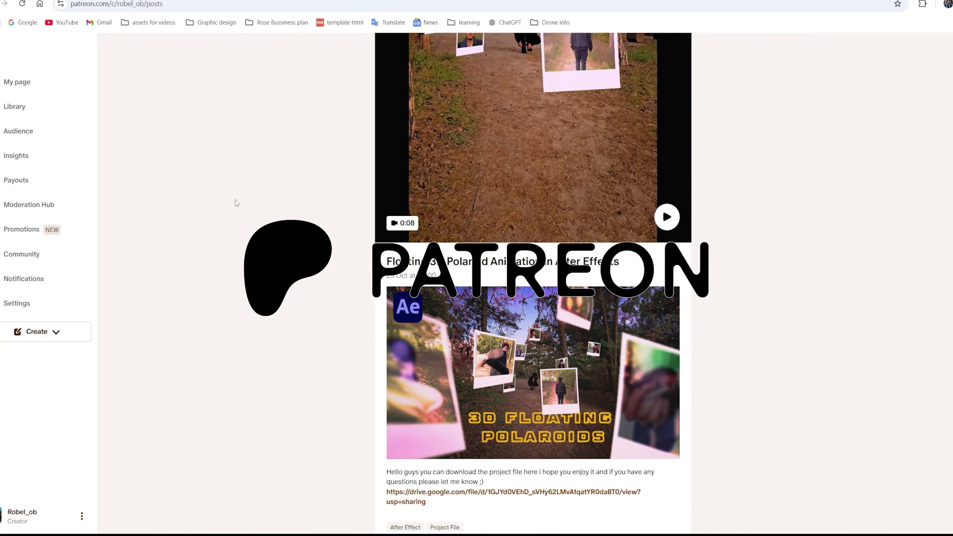
pyautogui.scroll(-20, 236, 198)
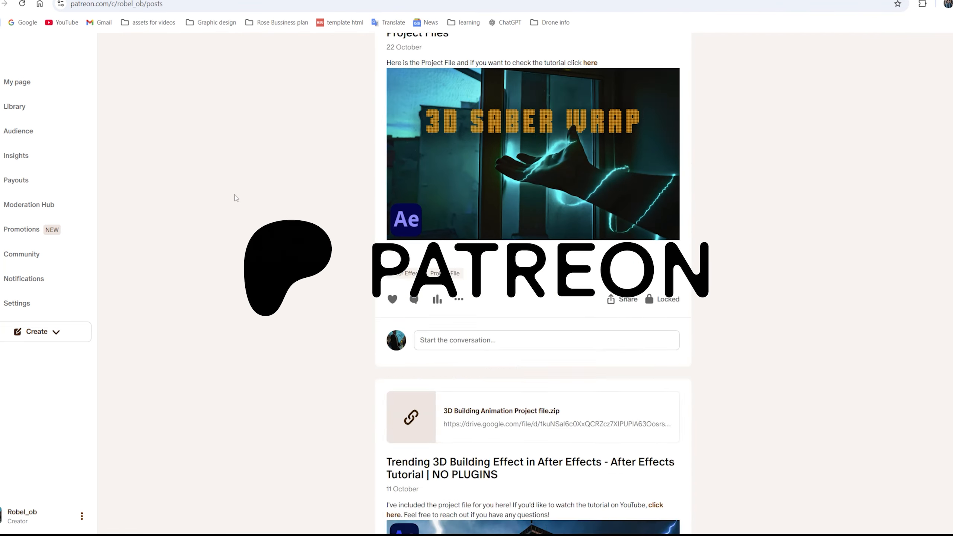
pyautogui.scroll(-15, 236, 197)
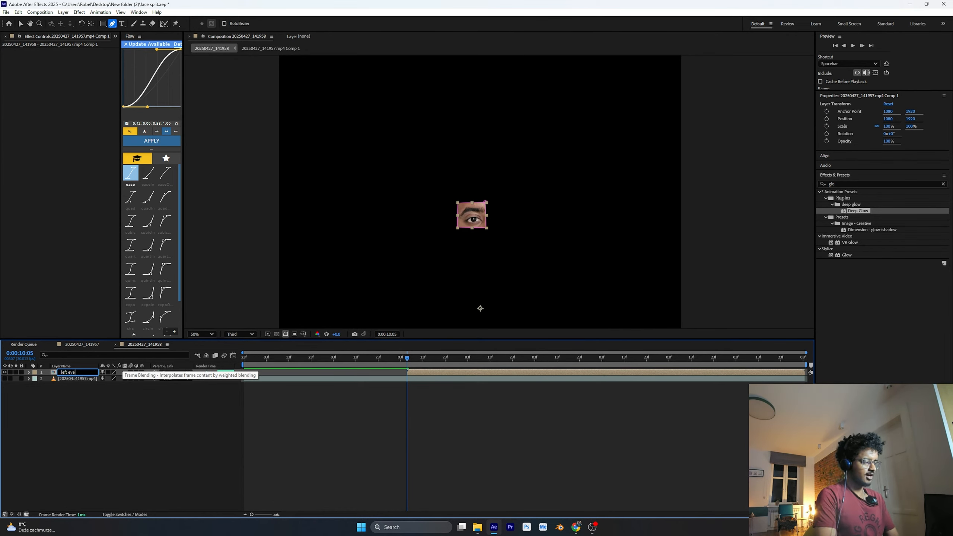
# Duplicate the left eye layer and rename the copy as right eye
pyautogui.press('Return')
pyautogui.hotkey('ctrl', 'd')
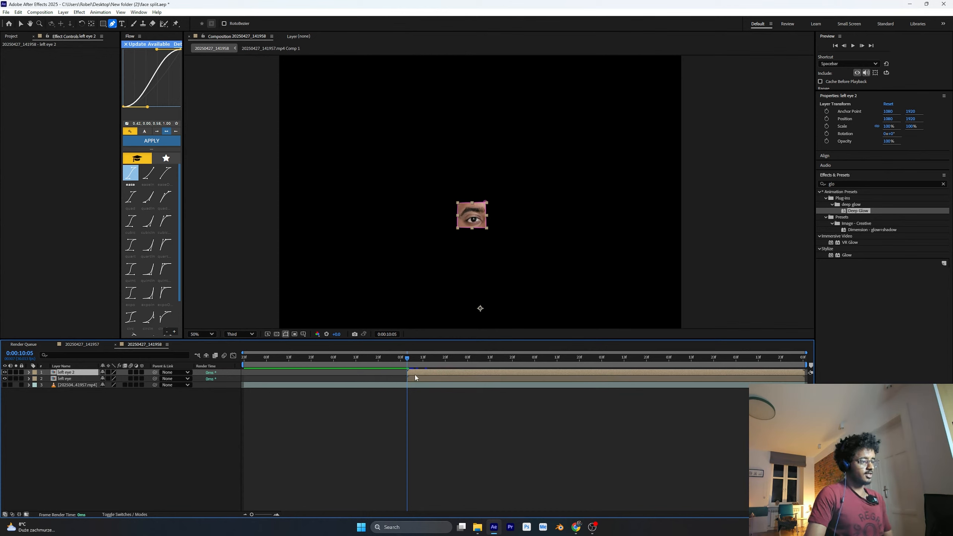
pyautogui.press('Return')
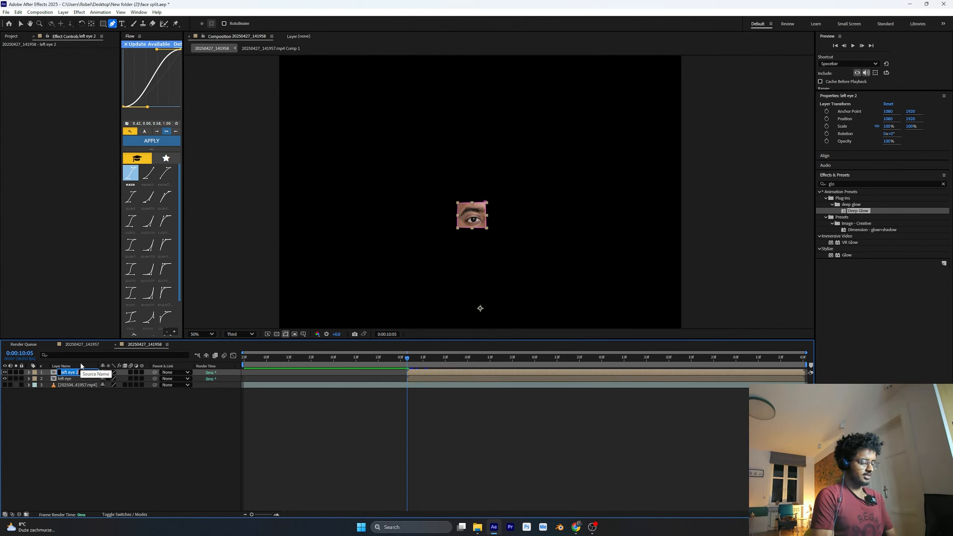
pyautogui.write('righ')
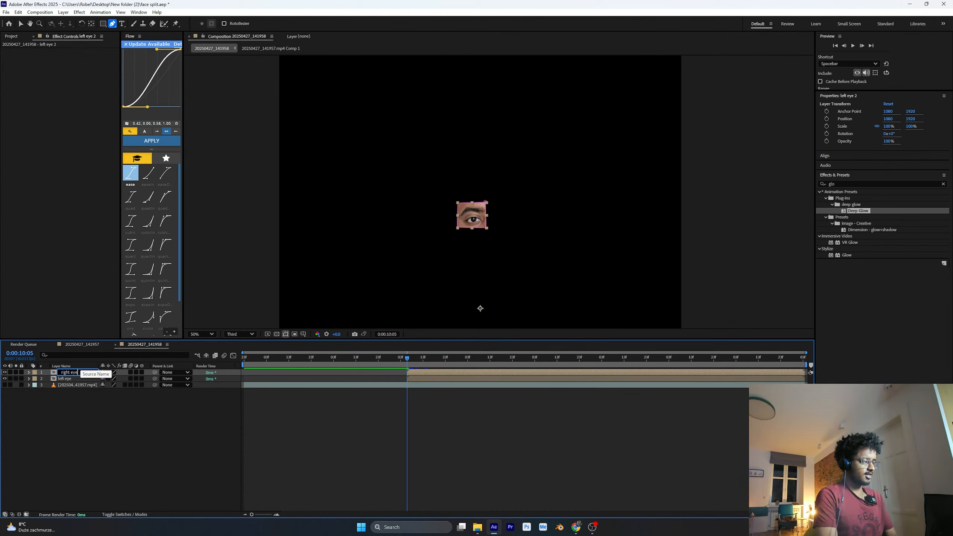
pyautogui.write('t eye')
pyautogui.press('Return')
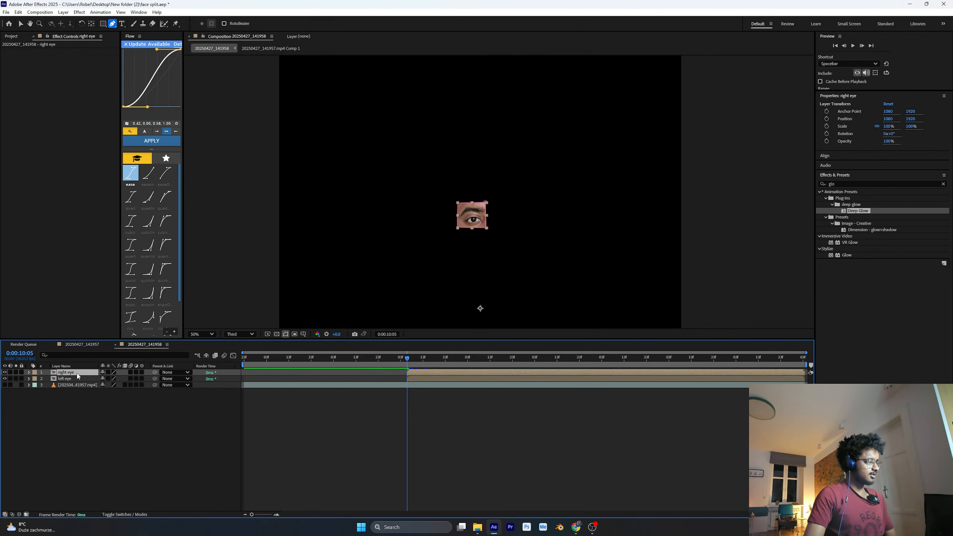
# Replace the copied mask on the right eye layer with a four-point Pen mask around the other eye and eyebrow
pyautogui.press('m')
pyautogui.click(79, 379)
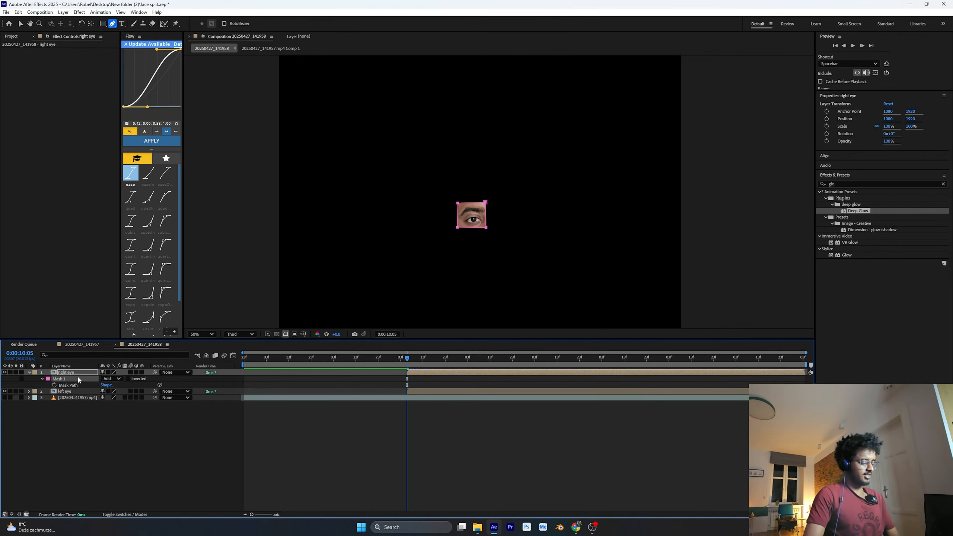
pyautogui.press('Delete')
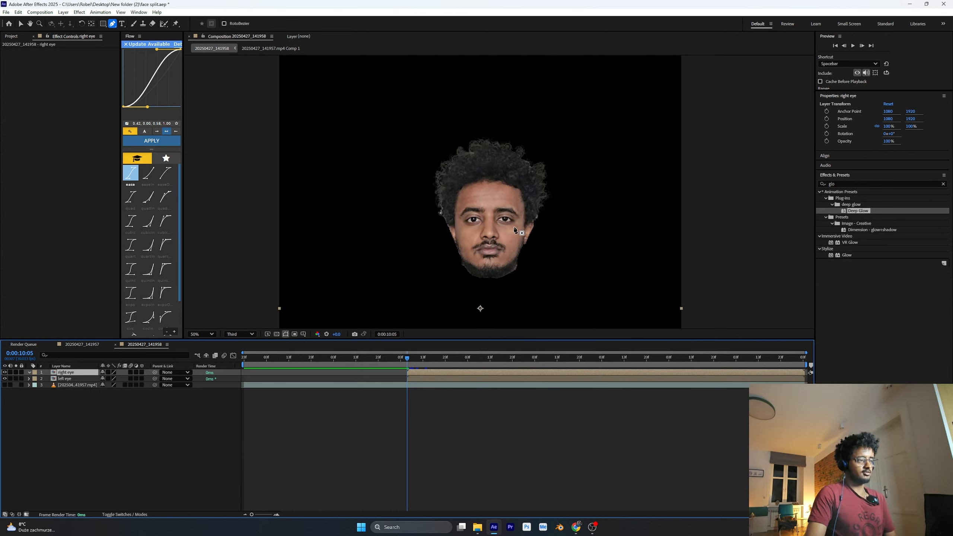
pyautogui.click(492, 203)
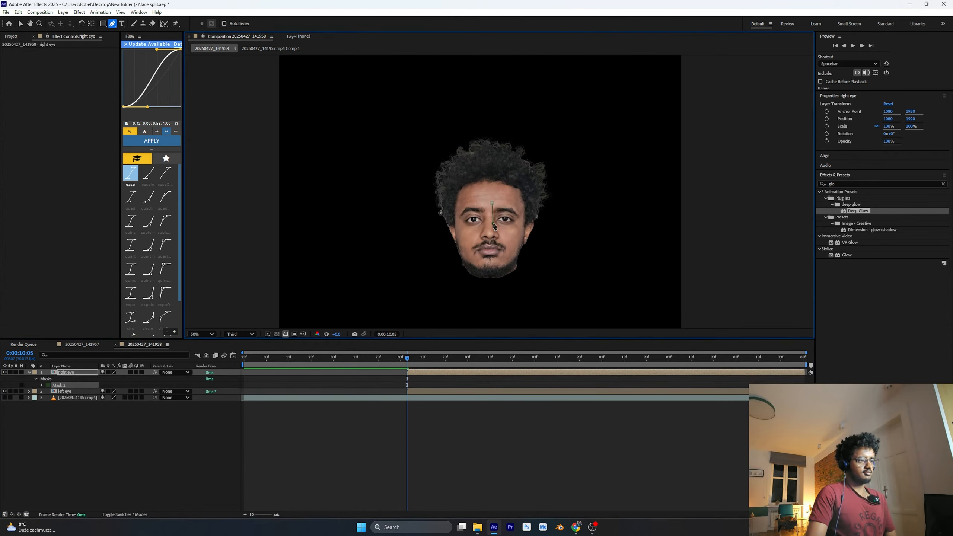
pyautogui.click(520, 204)
pyautogui.click(492, 203)
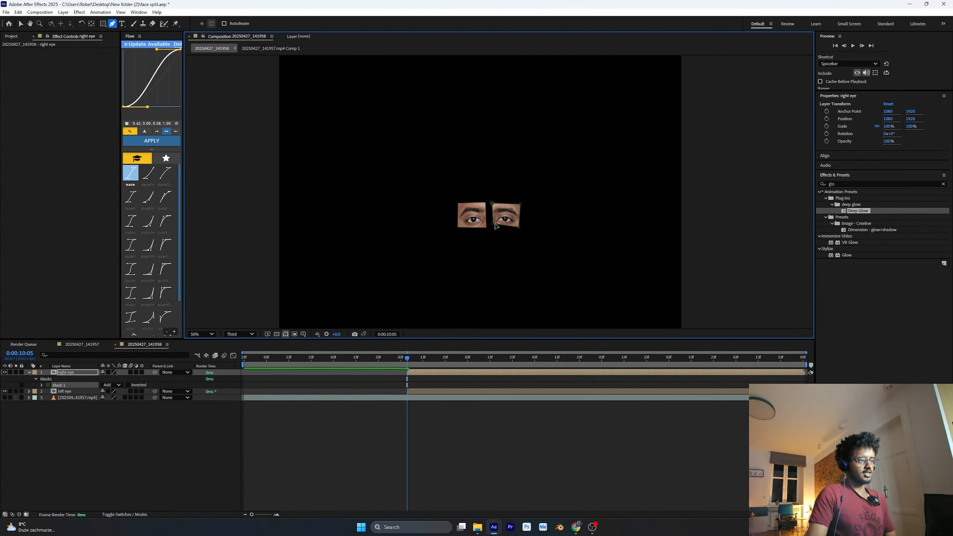
pyautogui.moveTo(492, 224); pyautogui.dragTo(493, 227)
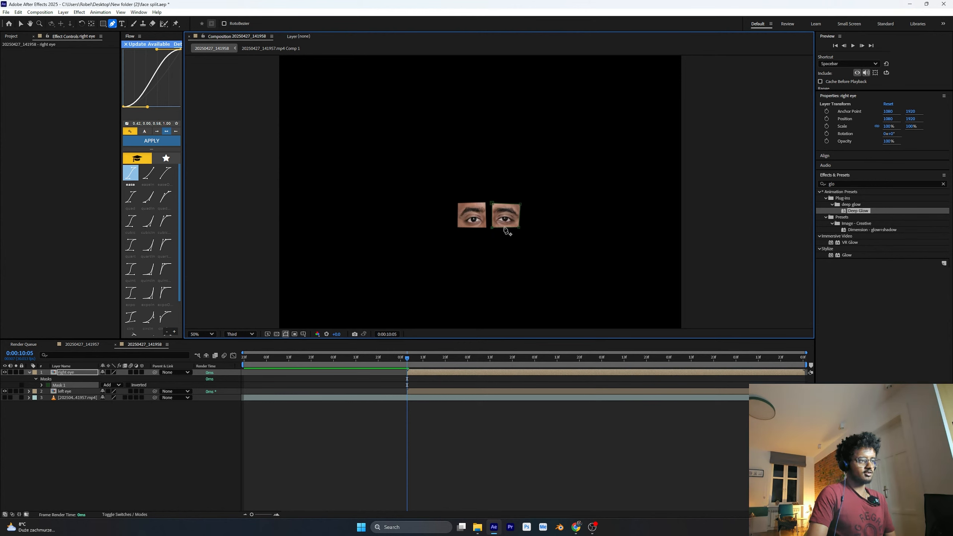
# Reshape the right eye mask by pulling its lower edge down to a point and raising its upper outer corner slightly
pyautogui.press('v')
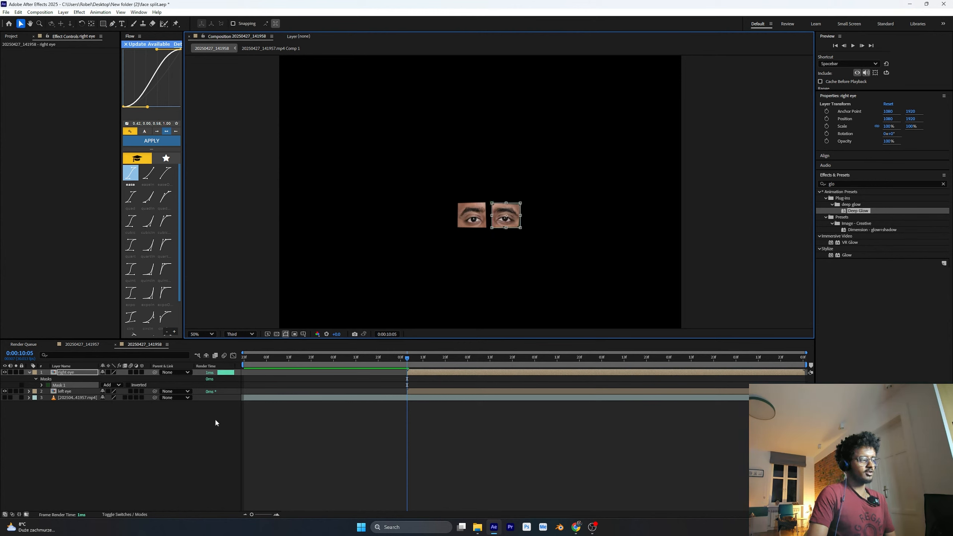
pyautogui.click(335, 412)
pyautogui.moveTo(506, 228); pyautogui.dragTo(506, 235)
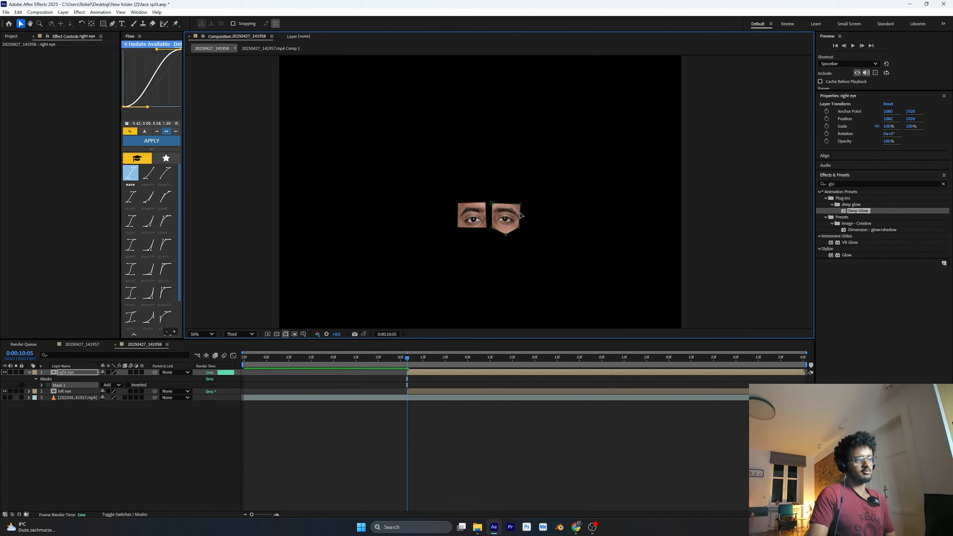
pyautogui.moveTo(520, 207); pyautogui.dragTo(521, 204)
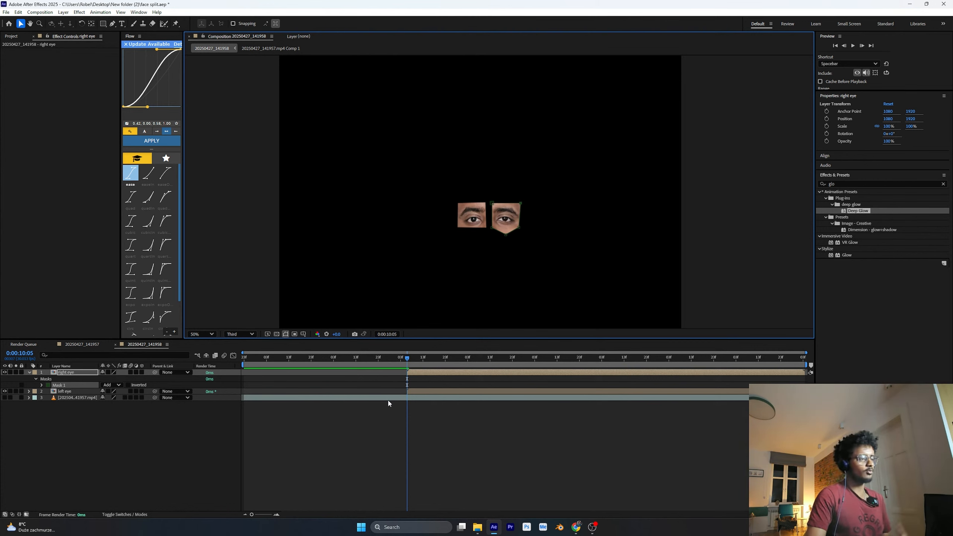
pyautogui.click(85, 404)
# Duplicate the right eye layer and rename the copy as nose
pyautogui.click(78, 373)
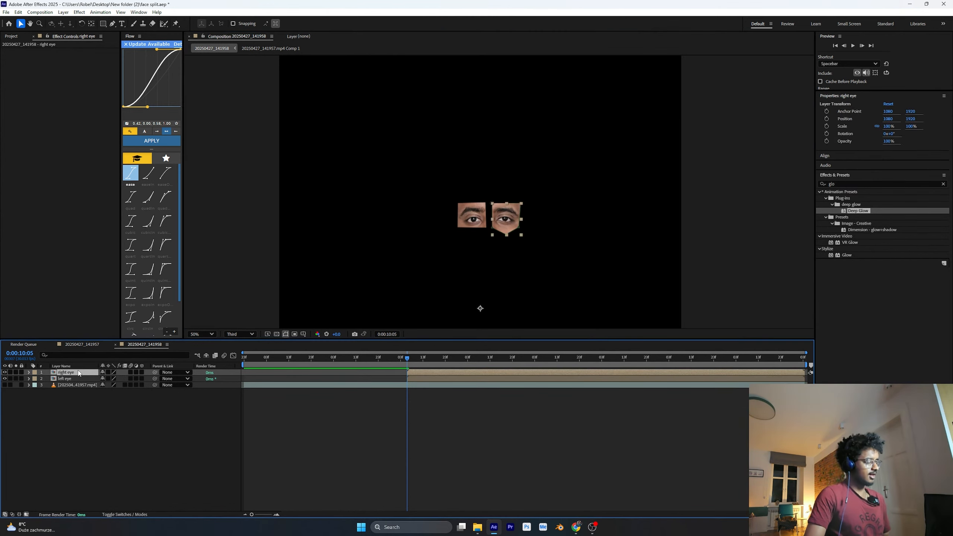
pyautogui.hotkey('ctrl', 'd')
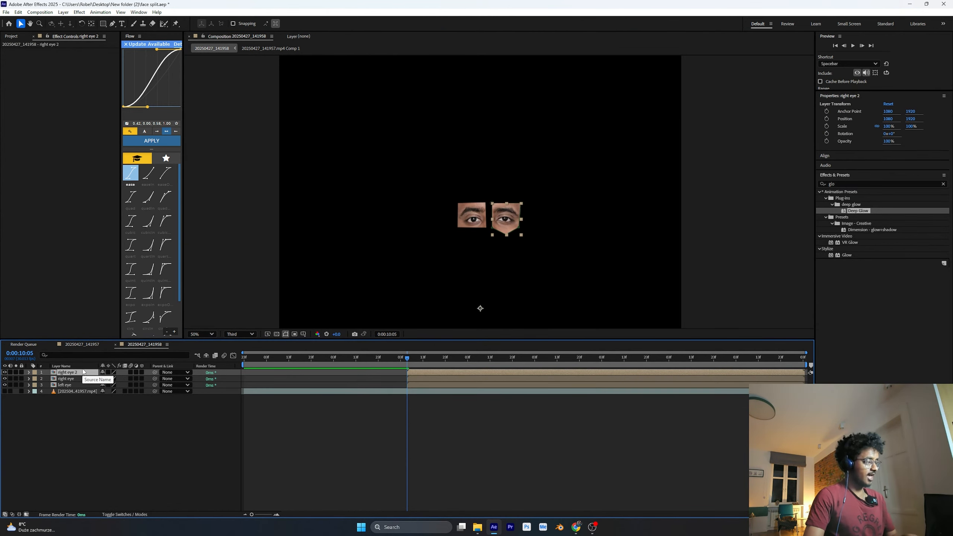
pyautogui.rightClick(84, 372)
pyautogui.click(125, 349)
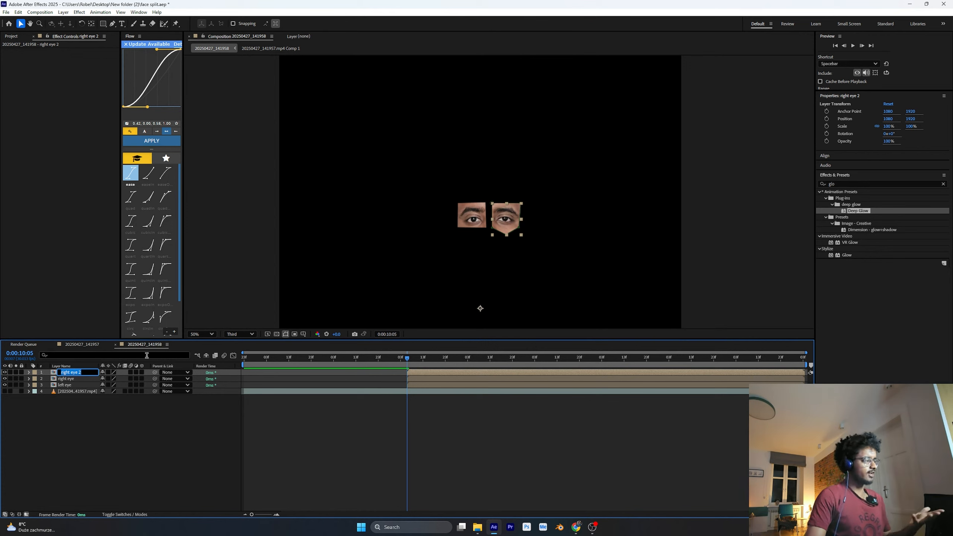
pyautogui.write('r')
pyautogui.press('Return')
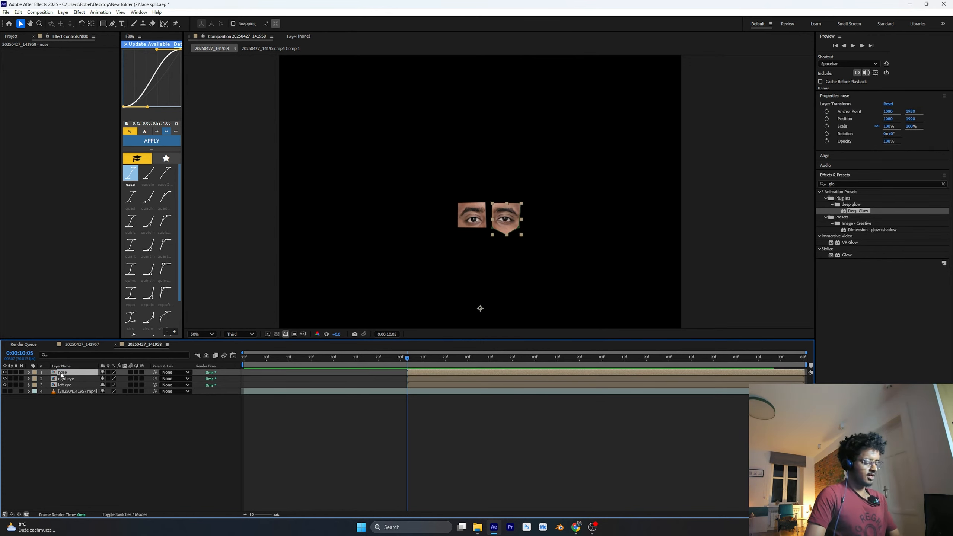
# Replace the copied mask on the nose layer with a Pen mask tapering from between the eyebrows to below the nostrils
pyautogui.press('m')
pyautogui.click(71, 380)
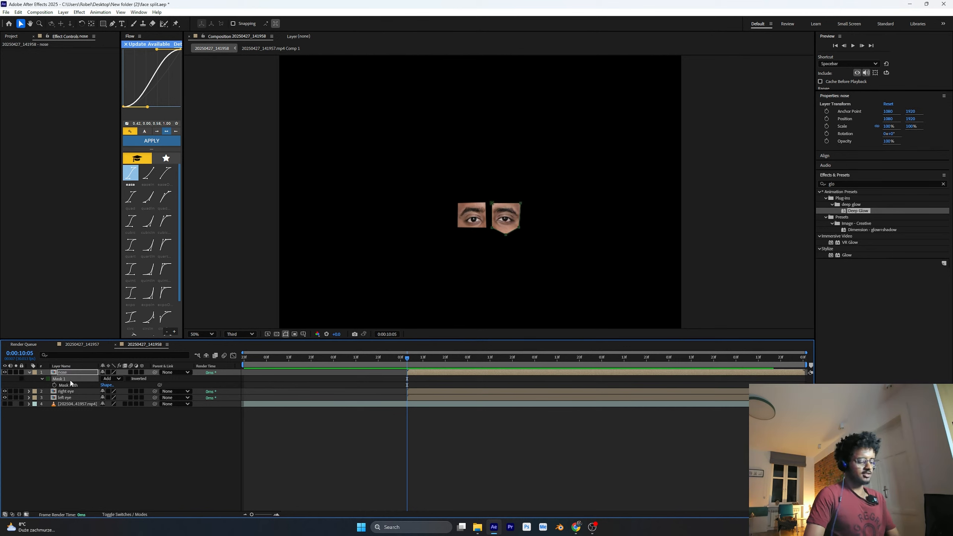
pyautogui.press('Delete')
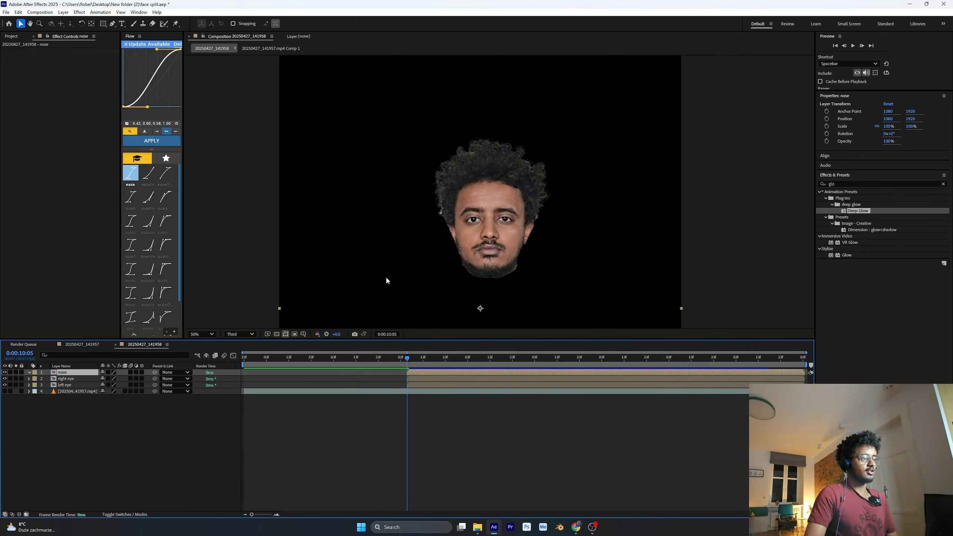
pyautogui.click(112, 23)
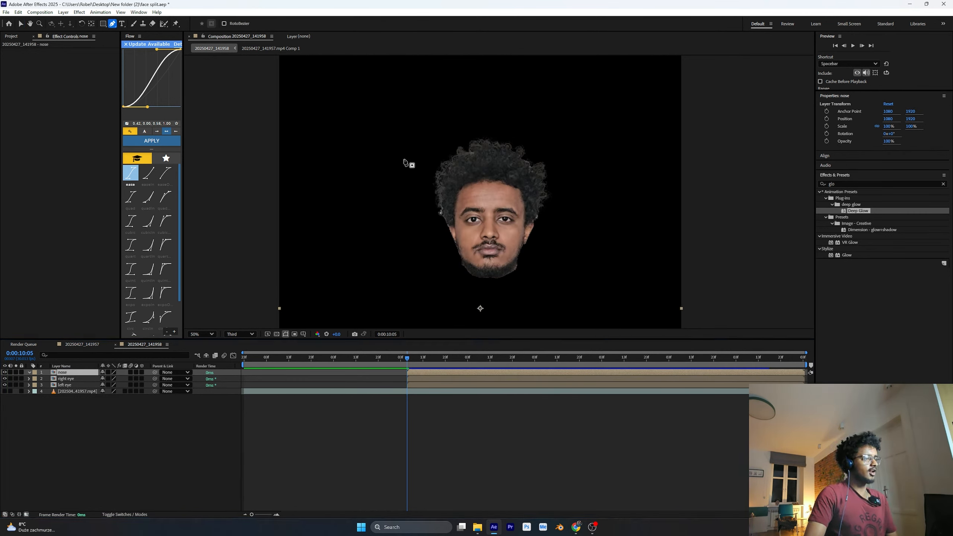
pyautogui.click(486, 205)
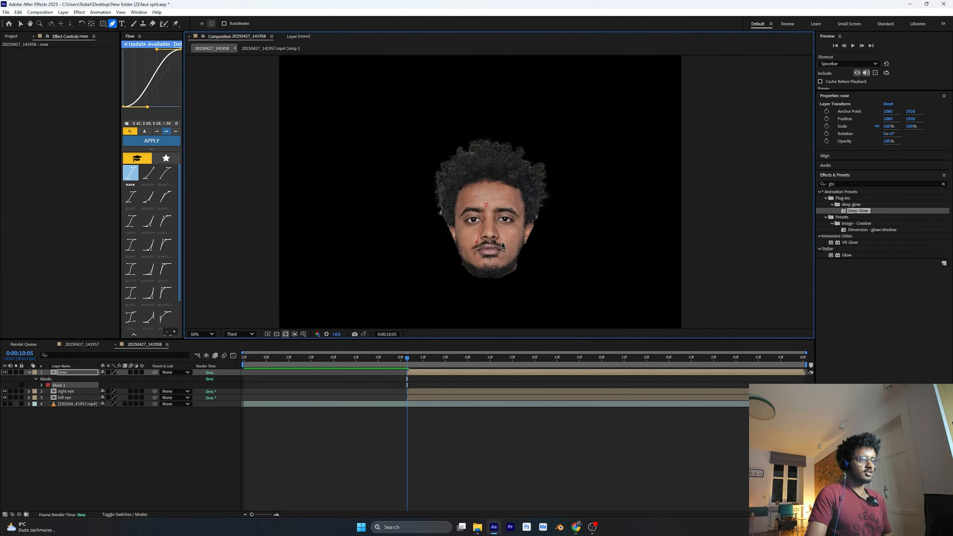
pyautogui.click(488, 205)
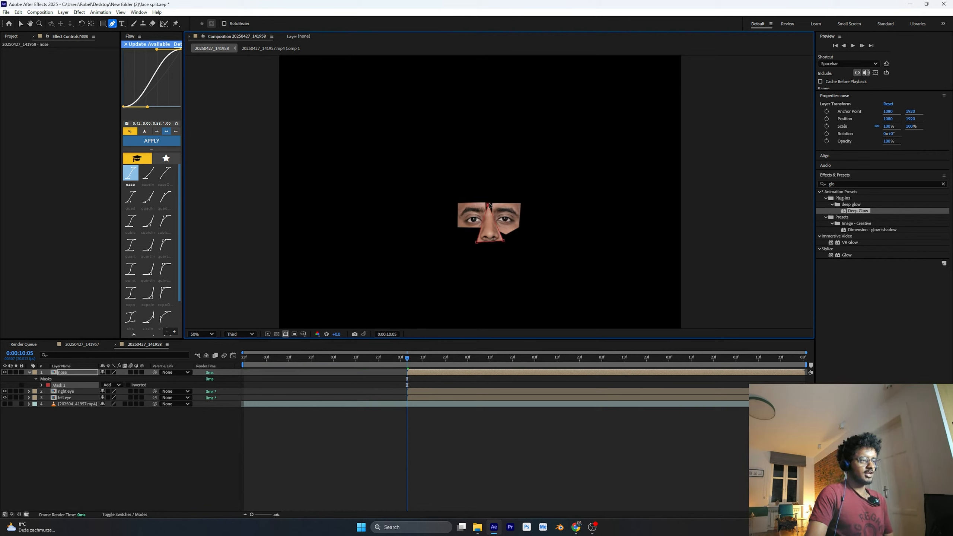
pyautogui.click(33, 372)
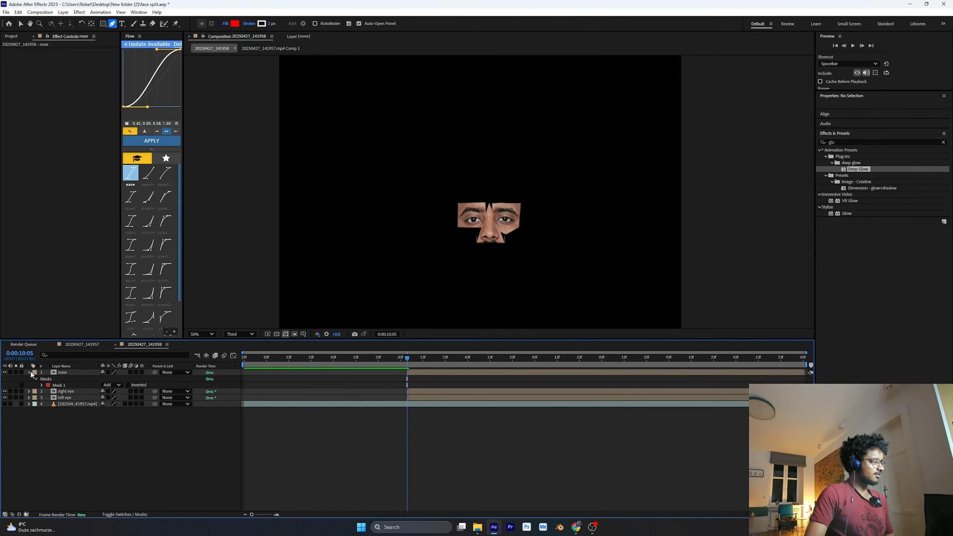
pyautogui.click(30, 373)
# Duplicate the nose layer, strip the copy of its mask and rename it as mouse
pyautogui.click(81, 373)
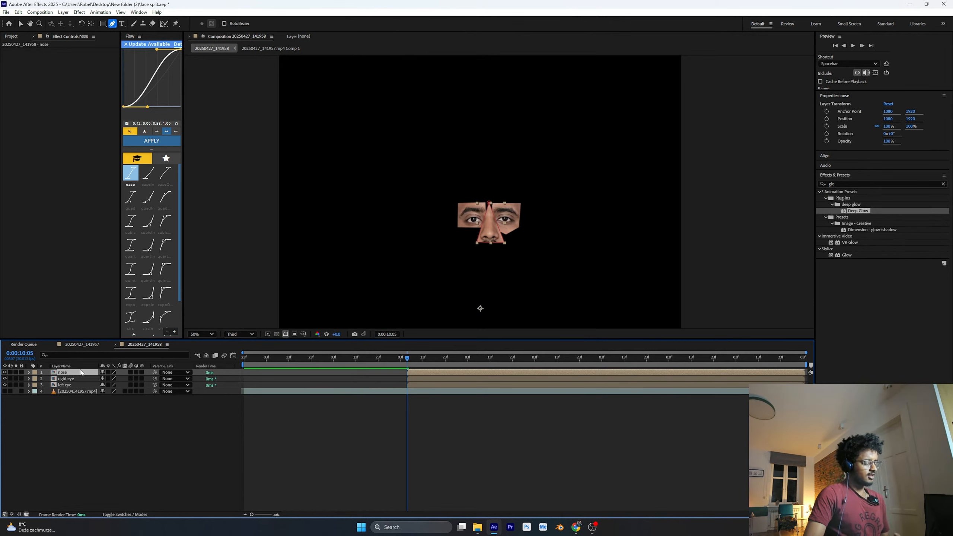
pyautogui.hotkey('ctrl', 'd')
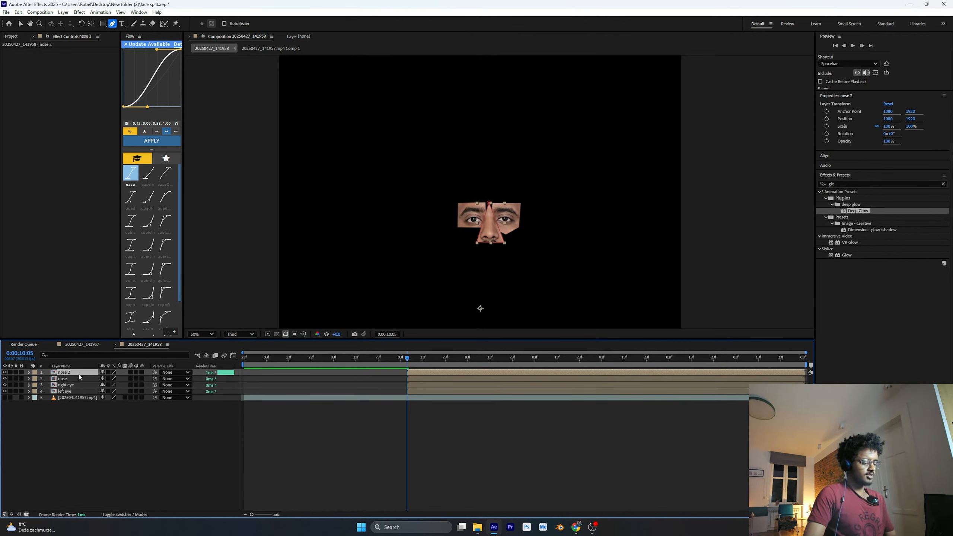
pyautogui.press('m')
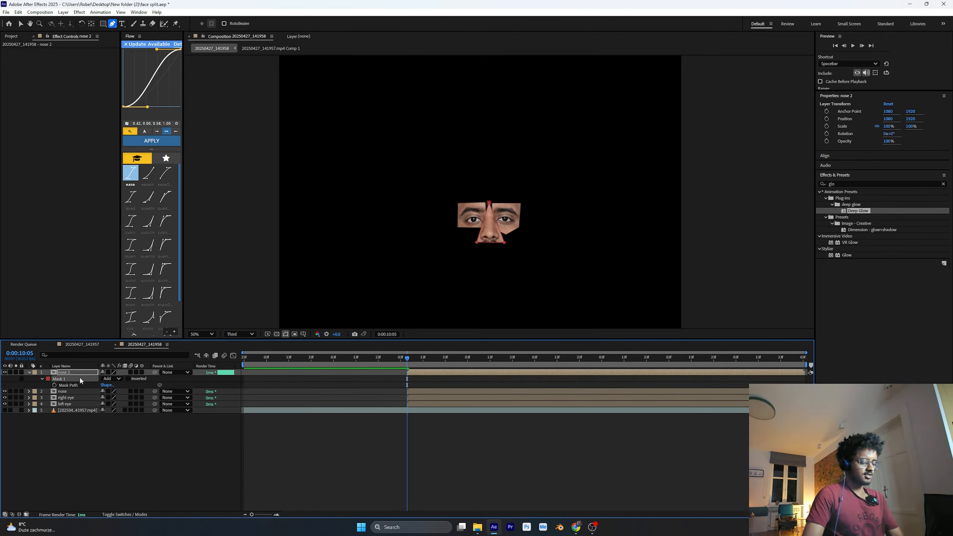
pyautogui.press('Delete')
pyautogui.rightClick(68, 374)
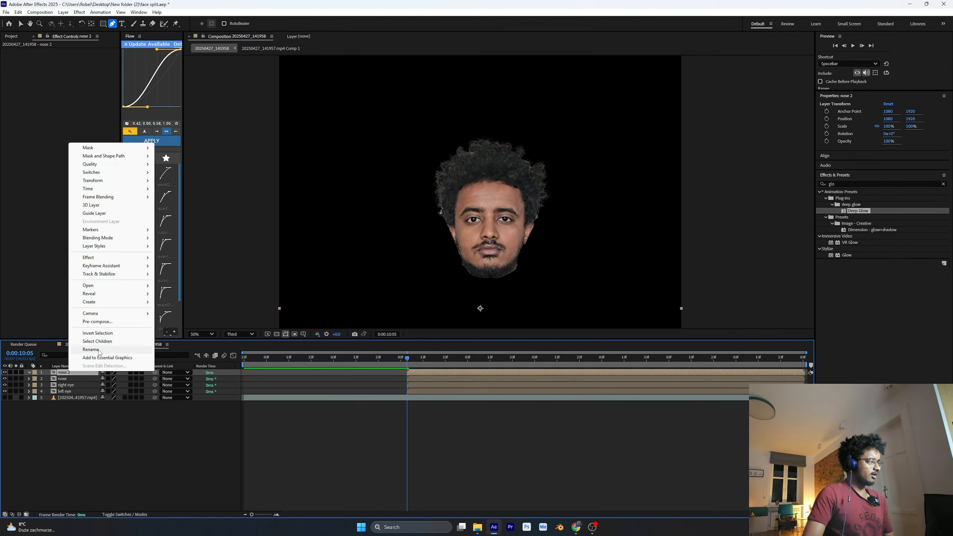
pyautogui.click(112, 366)
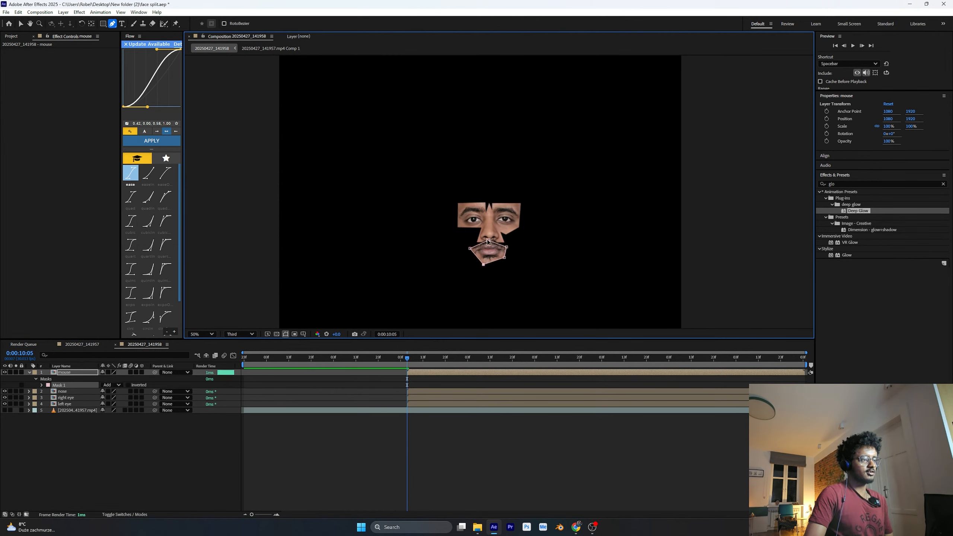
# Draw a Pen mask on the mouse layer around the mouth, from the moustache down to the chin
pyautogui.moveTo(488, 241); pyautogui.dragTo(485, 265)
pyautogui.click(202, 426)
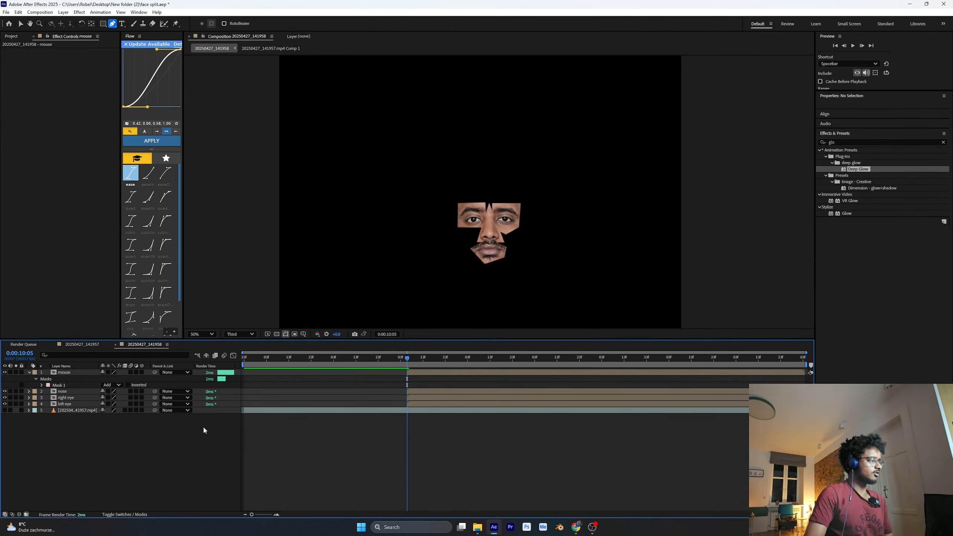
pyautogui.click(29, 373)
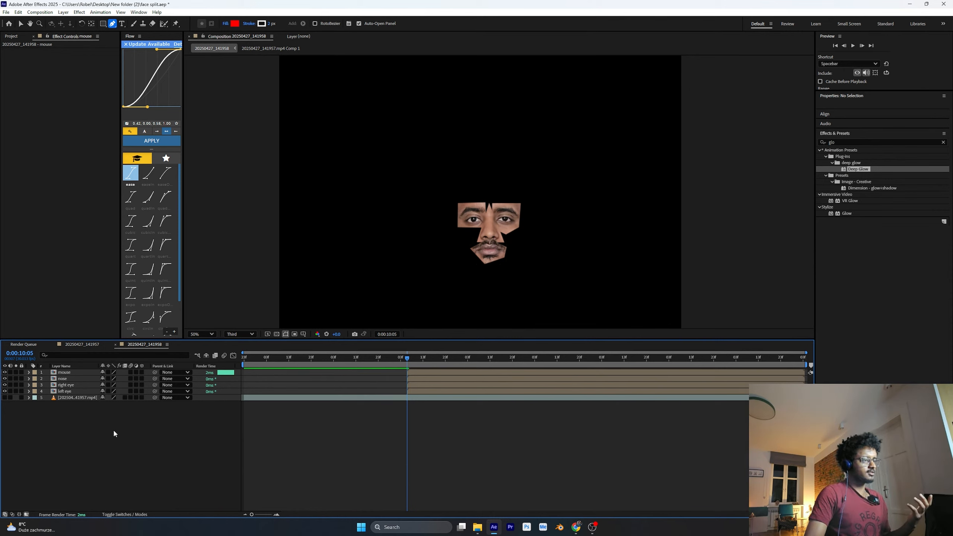
# Duplicate the mouse layer and rename the copy as forehead
pyautogui.click(78, 372)
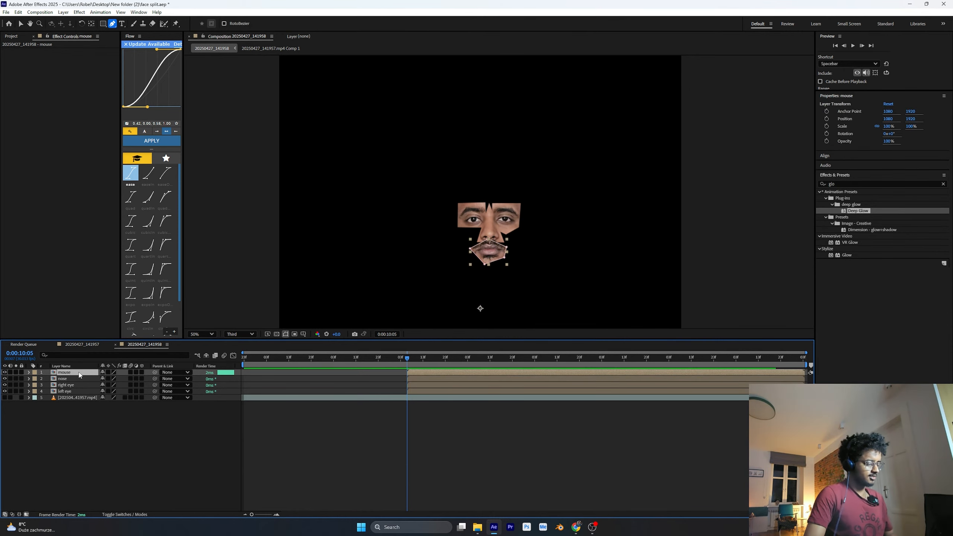
pyautogui.hotkey('ctrl', 'd')
pyautogui.press('Return')
pyautogui.write('fore')
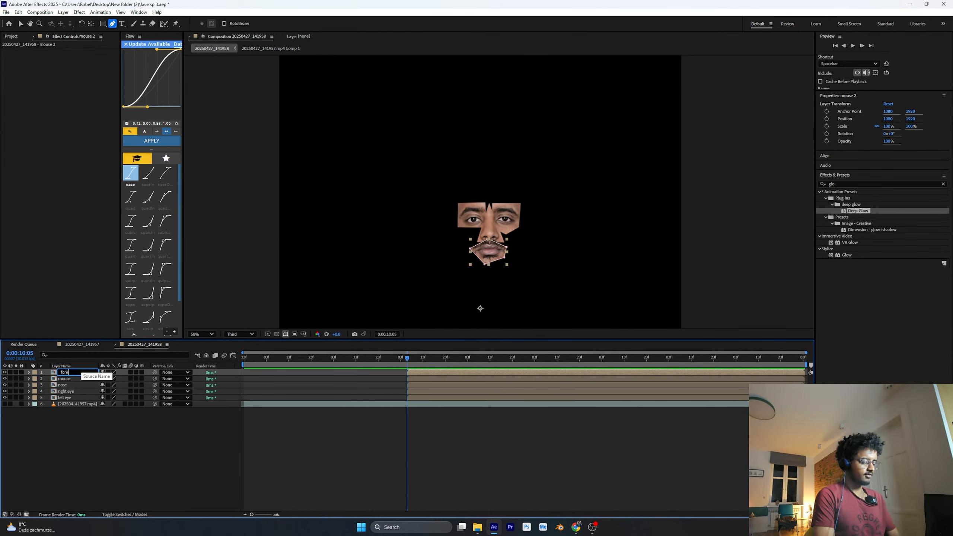
pyautogui.write('head')
pyautogui.press('Return')
# Delete the copied mouth mask from the forehead layer
pyautogui.press('m')
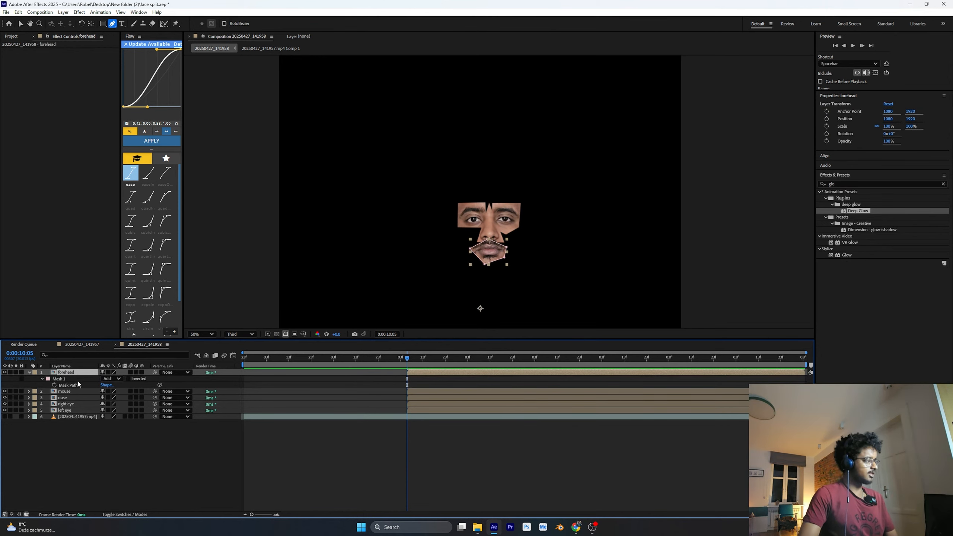
pyautogui.click(77, 380)
pyautogui.press('Delete')
# Draw a closed Pen mask on the forehead layer from the hairline down to the eyebrows and temples
pyautogui.click(461, 185)
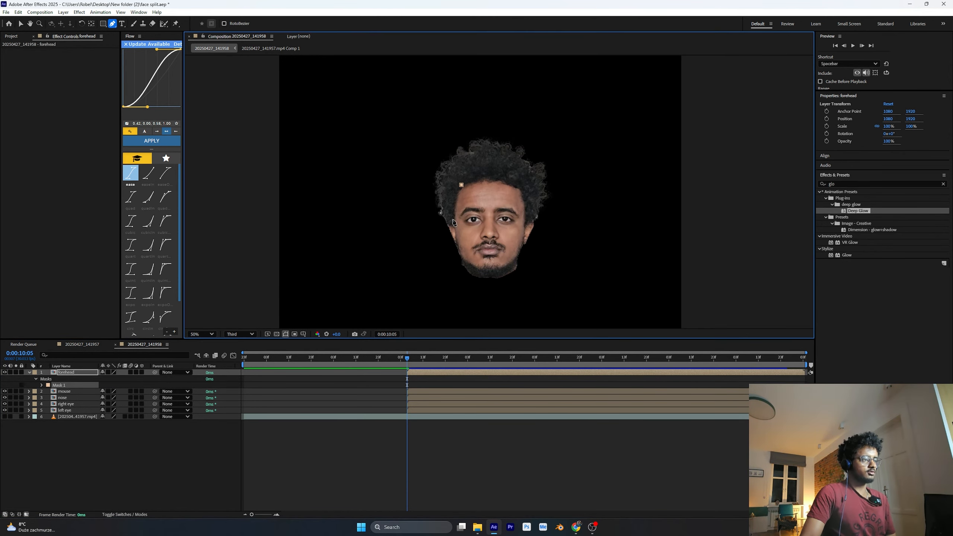
pyautogui.click(454, 221)
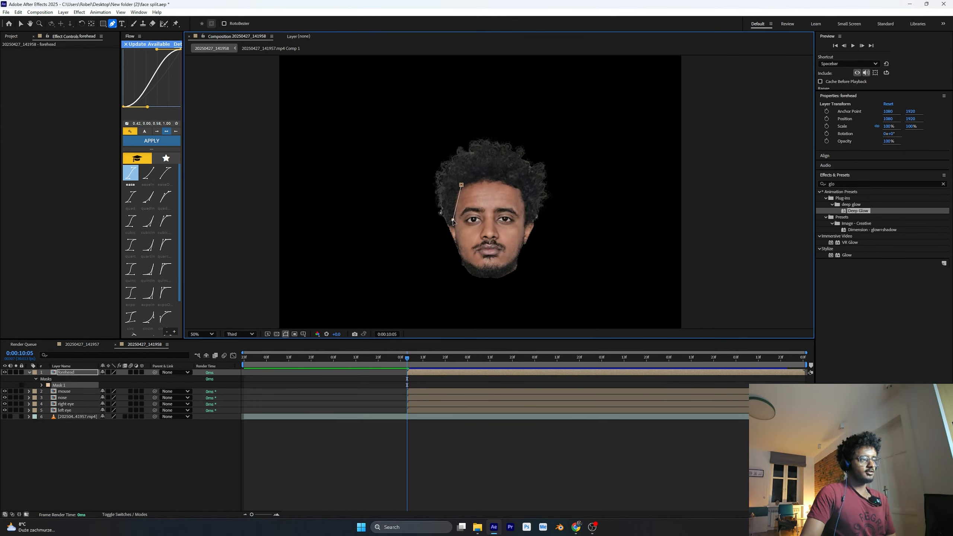
pyautogui.click(484, 207)
pyautogui.click(517, 210)
pyautogui.click(526, 218)
pyautogui.click(520, 186)
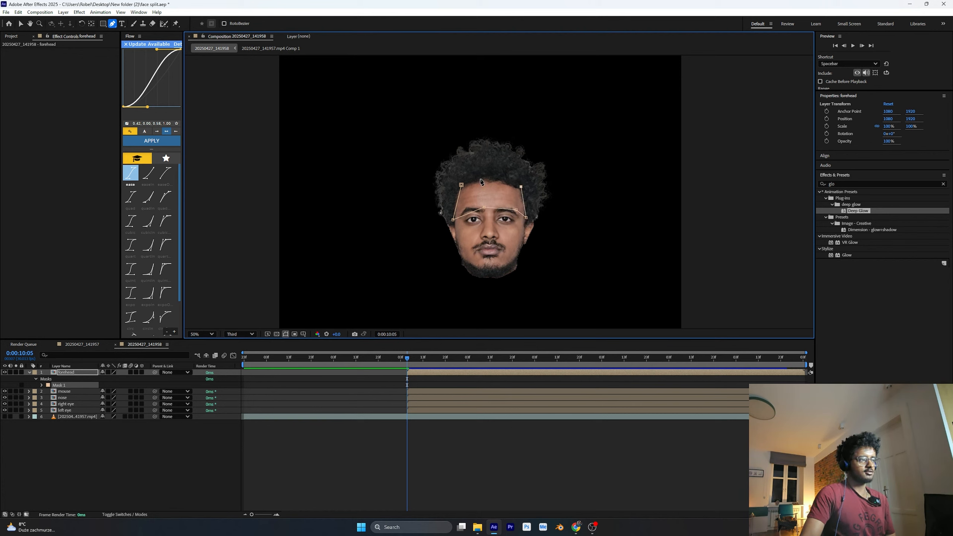
pyautogui.click(490, 179)
pyautogui.click(462, 184)
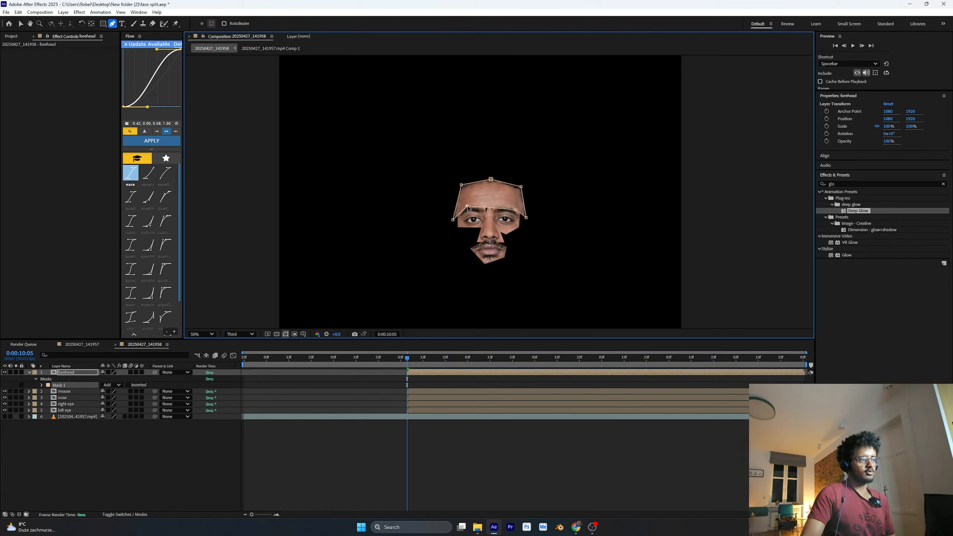
# Refine the forehead mask's lower point above the eyebrow and make the original video layer visible again
pyautogui.moveTo(516, 210); pyautogui.dragTo(514, 208)
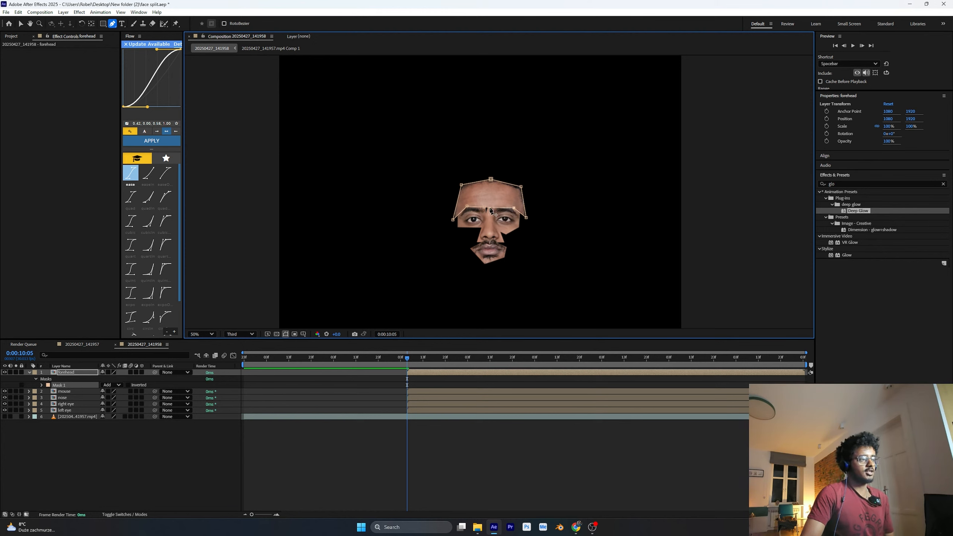
pyautogui.click(142, 448)
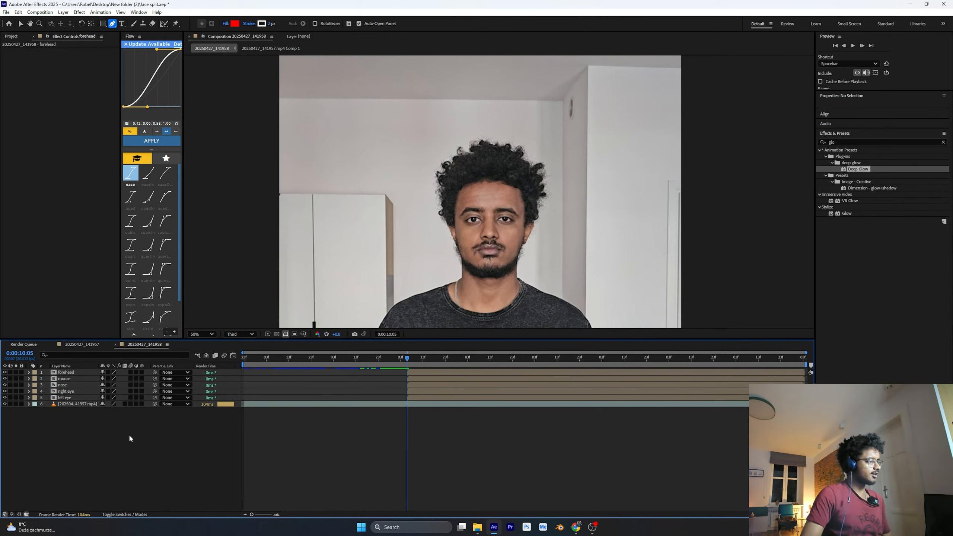
# Turn on 3D for all layers and add a two-node camera with the 50 mm preset
pyautogui.moveTo(142, 370); pyautogui.dragTo(151, 432)
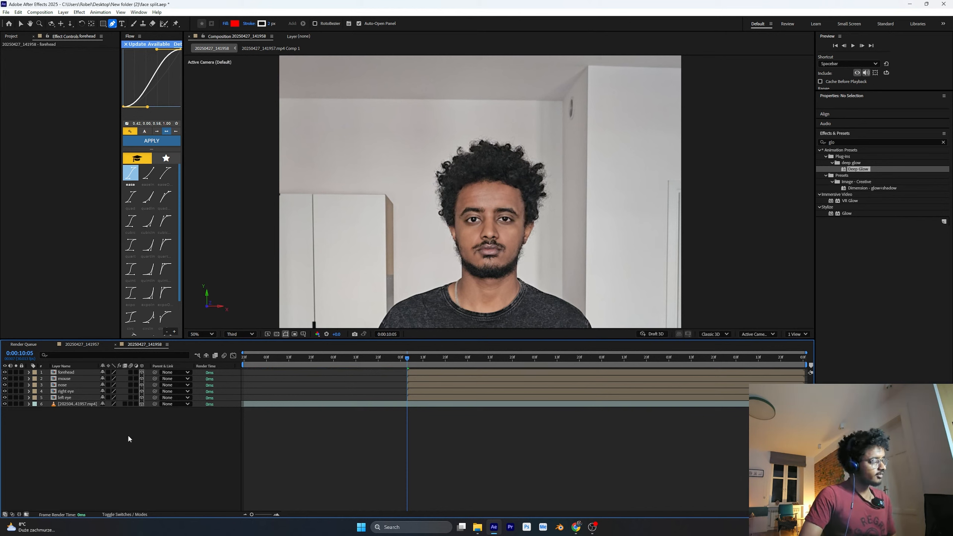
pyautogui.rightClick(127, 453)
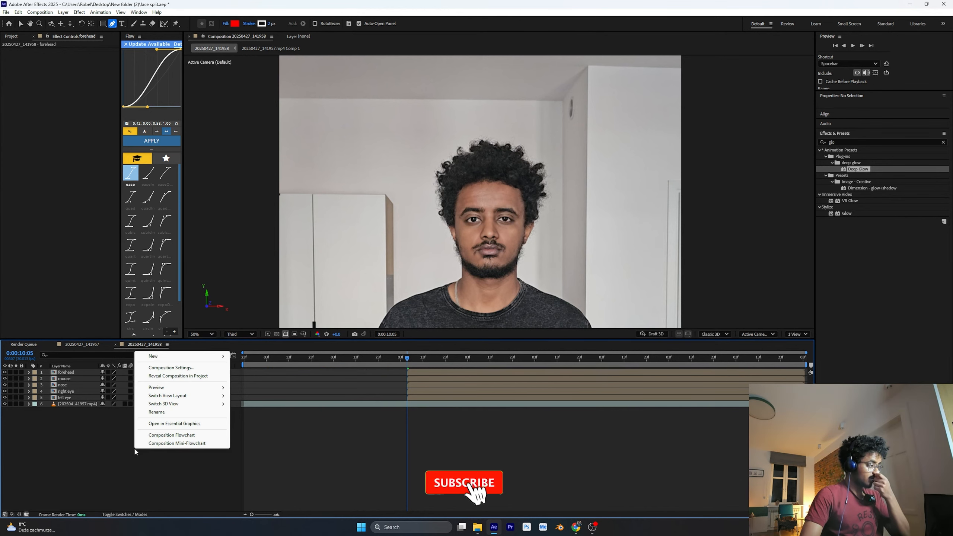
pyautogui.moveTo(182, 358)
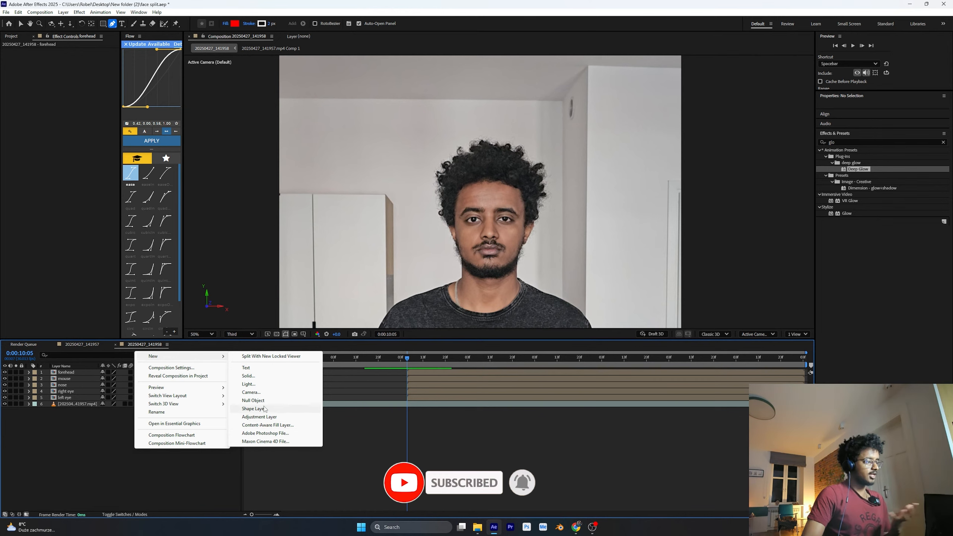
pyautogui.click(260, 391)
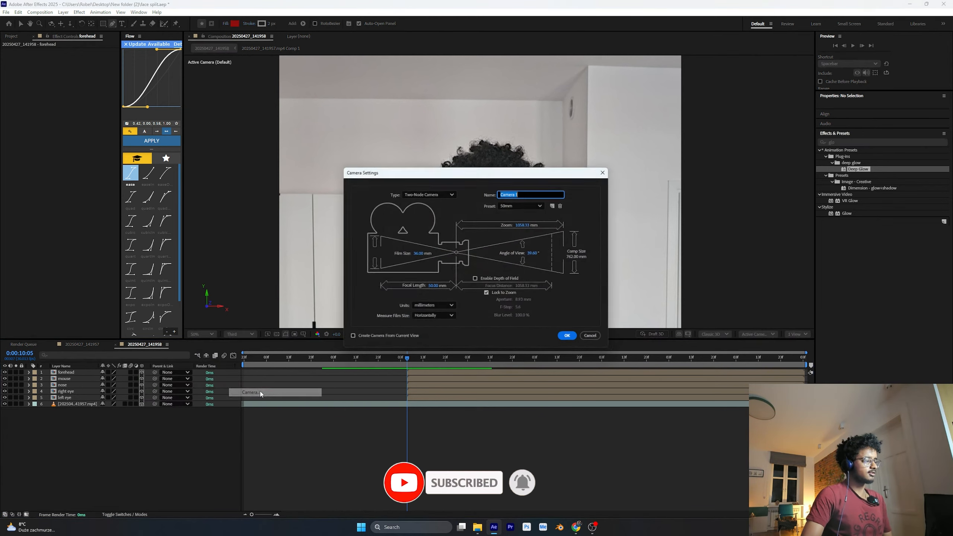
pyautogui.click(570, 338)
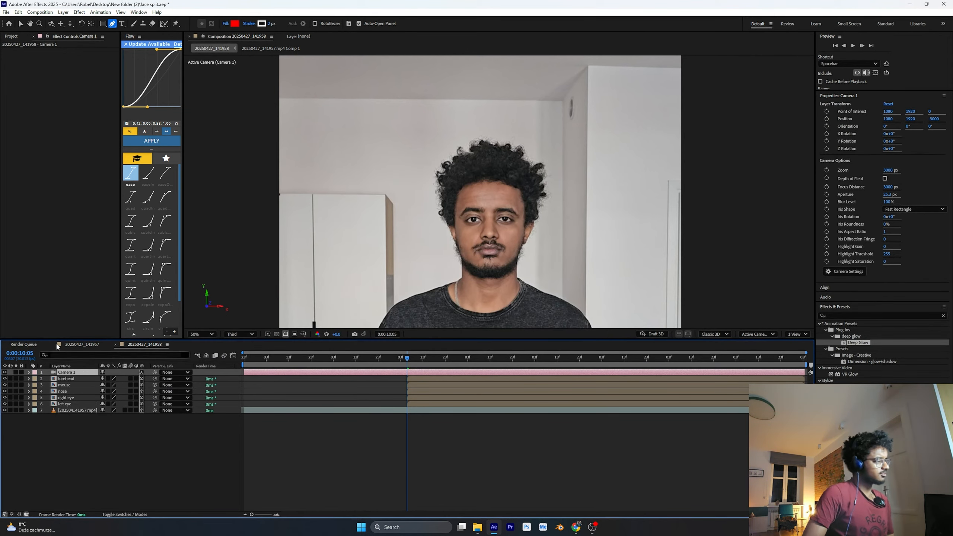
# Split the camera layer at 0:00:10:05 and delete the part before that time
pyautogui.press('v')
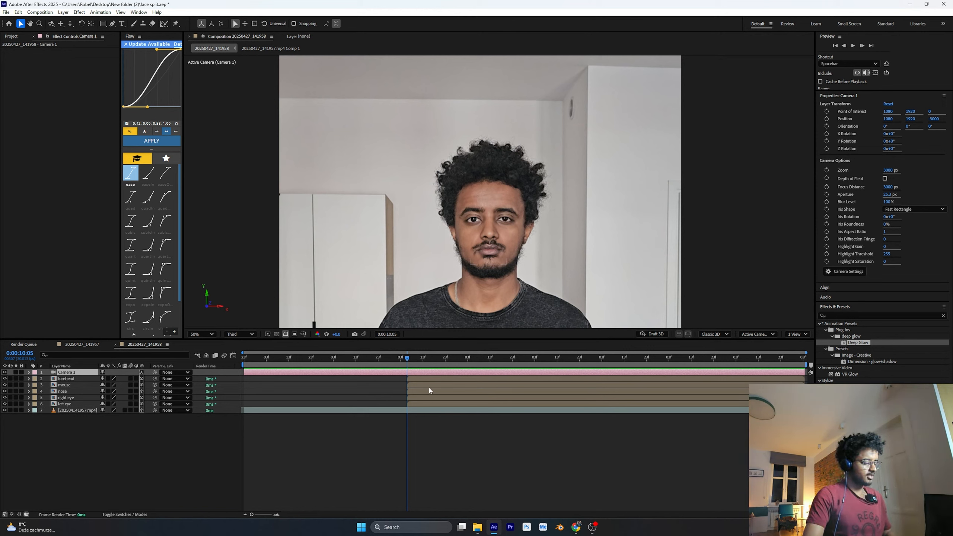
pyautogui.click(943, 315)
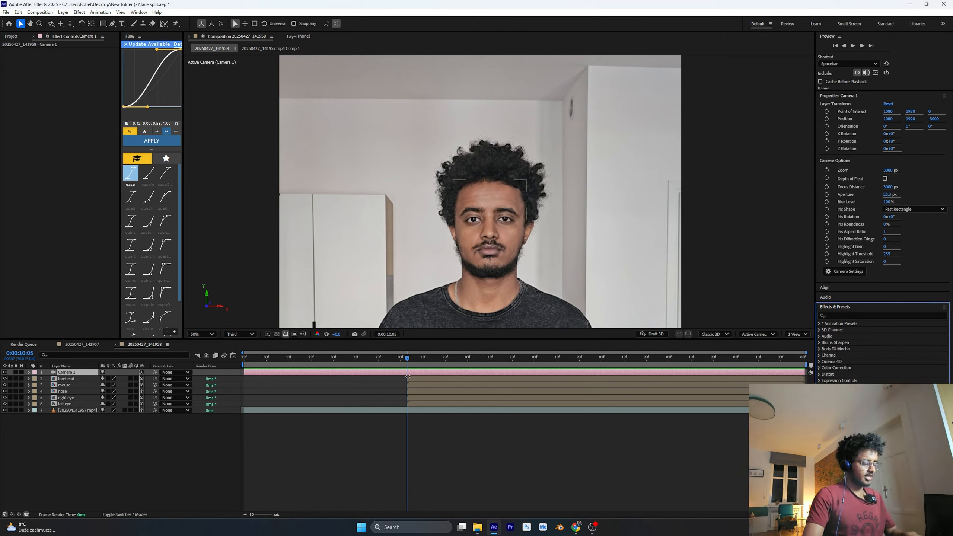
pyautogui.hotkey('ctrl', 'shift', 'd')
pyautogui.click(406, 379)
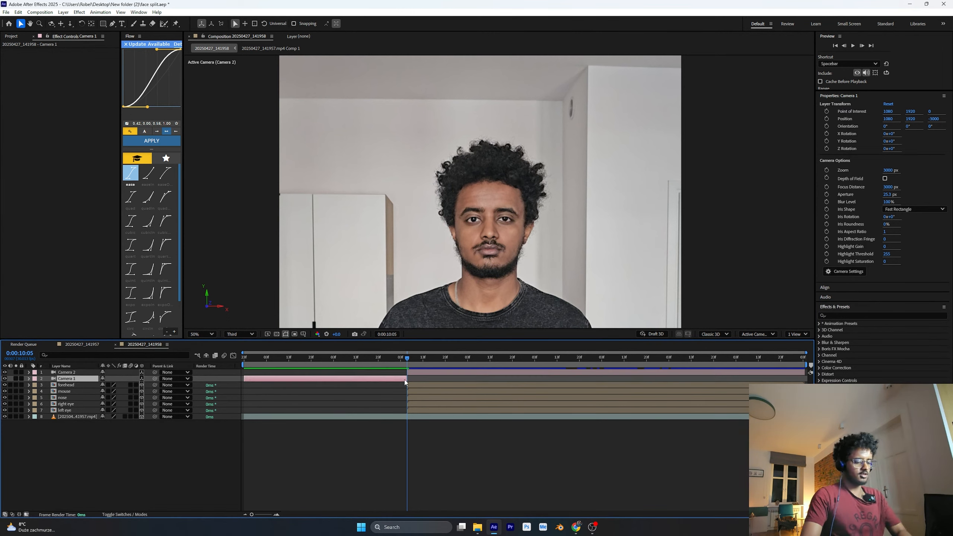
pyautogui.press('Delete')
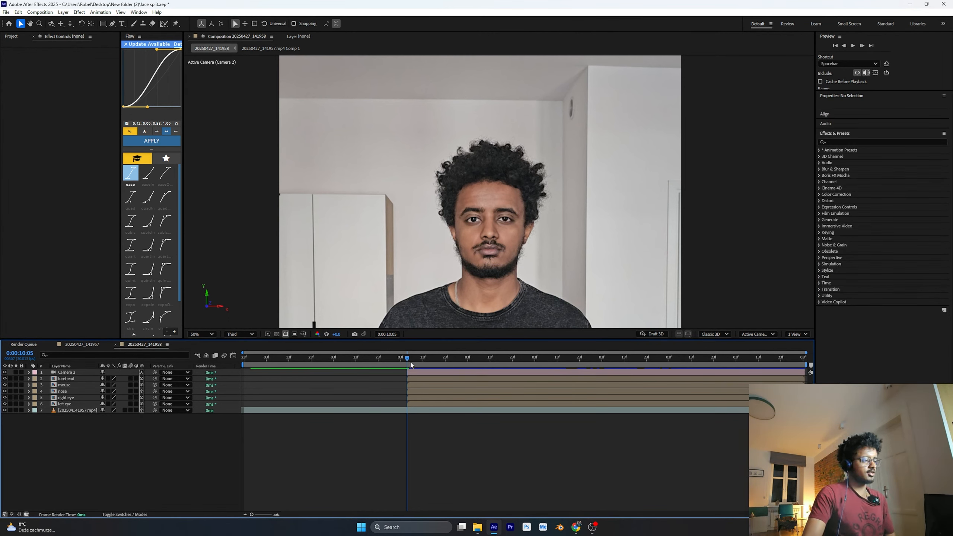
# Show the composition in two side-by-side views, with a left view beside the default view
pyautogui.click(410, 372)
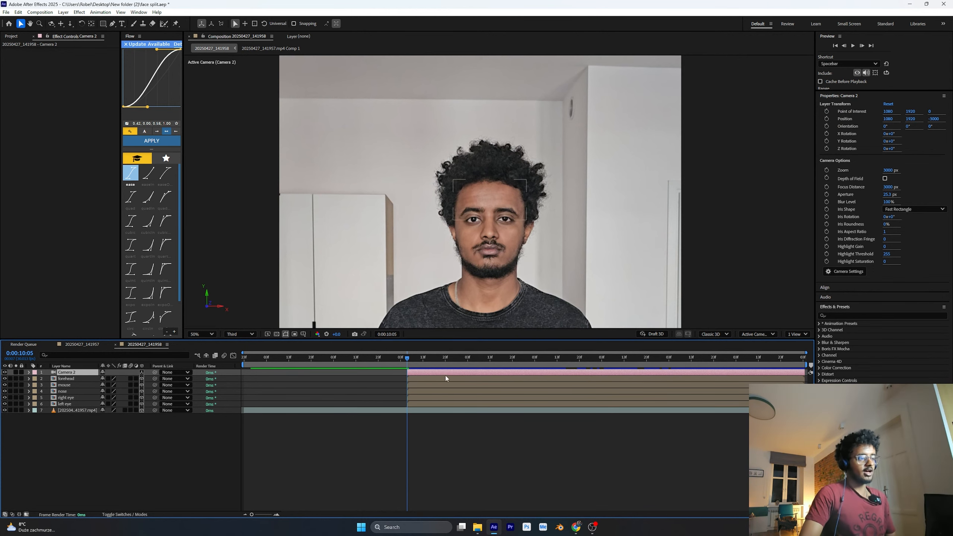
pyautogui.click(791, 336)
pyautogui.click(801, 357)
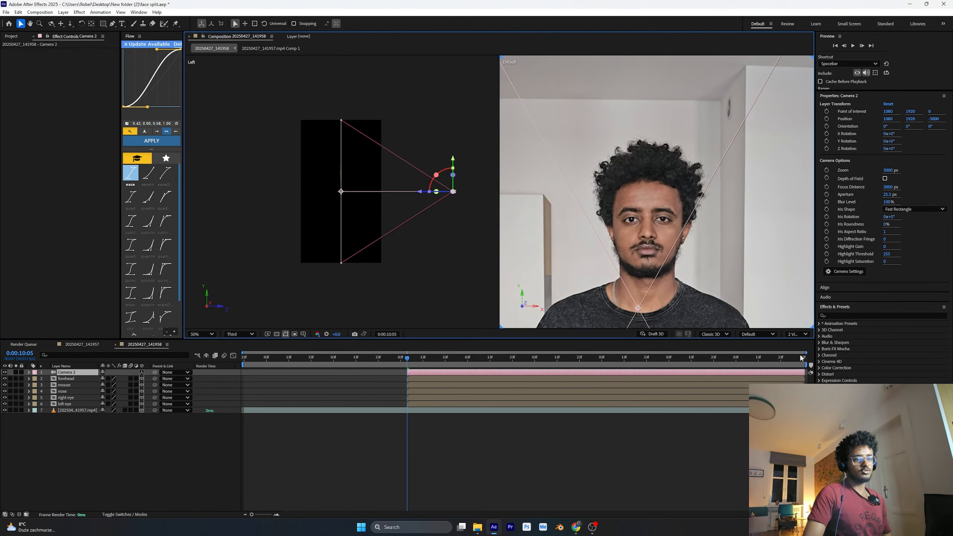
pyautogui.click(290, 237)
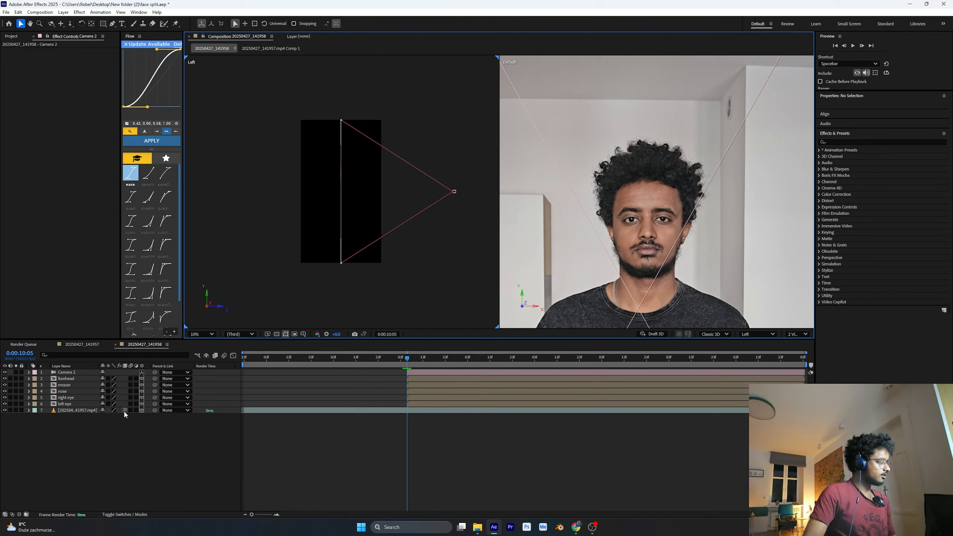
# Set Point of Interest, Position and Orientation keyframes on the camera at 0:00:10:05
pyautogui.click(51, 372)
pyautogui.click(29, 372)
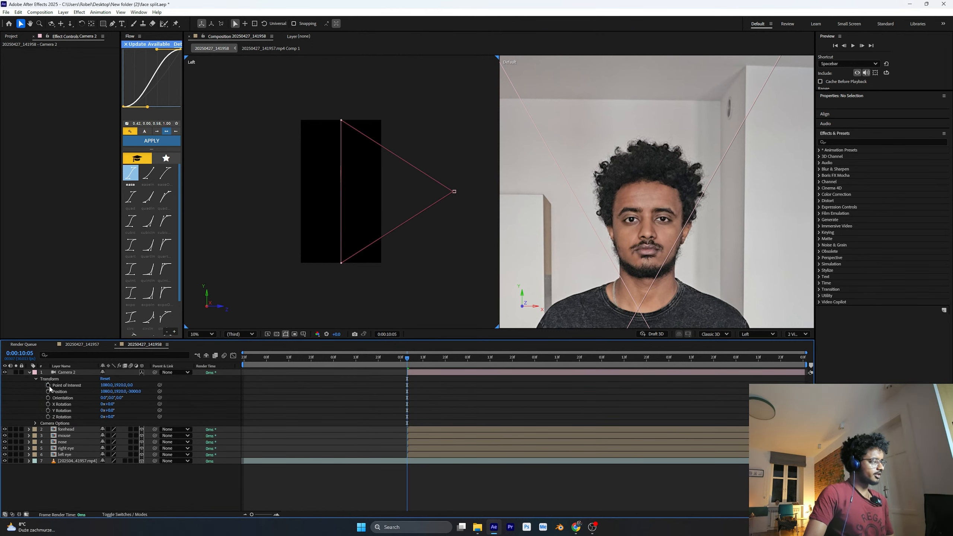
pyautogui.click(57, 392)
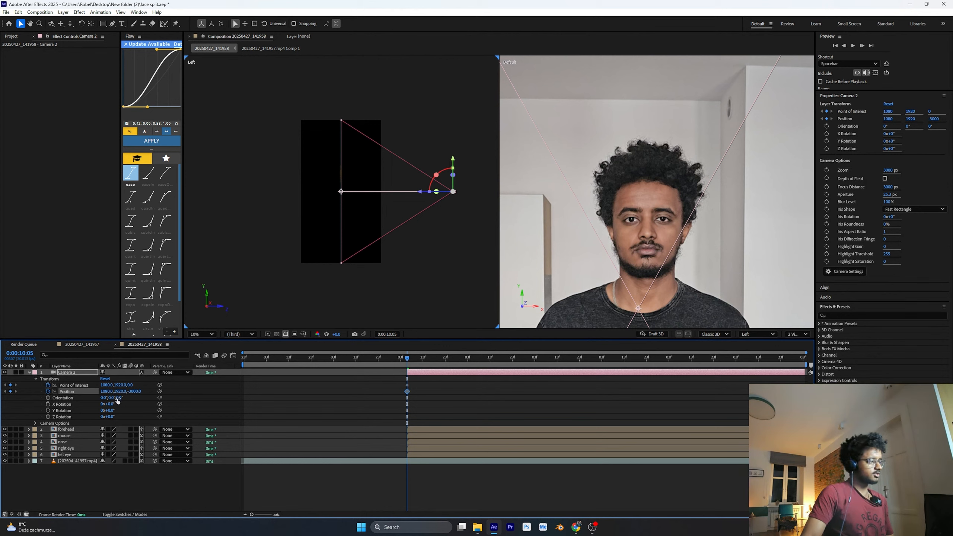
pyautogui.click(48, 401)
pyautogui.click(48, 398)
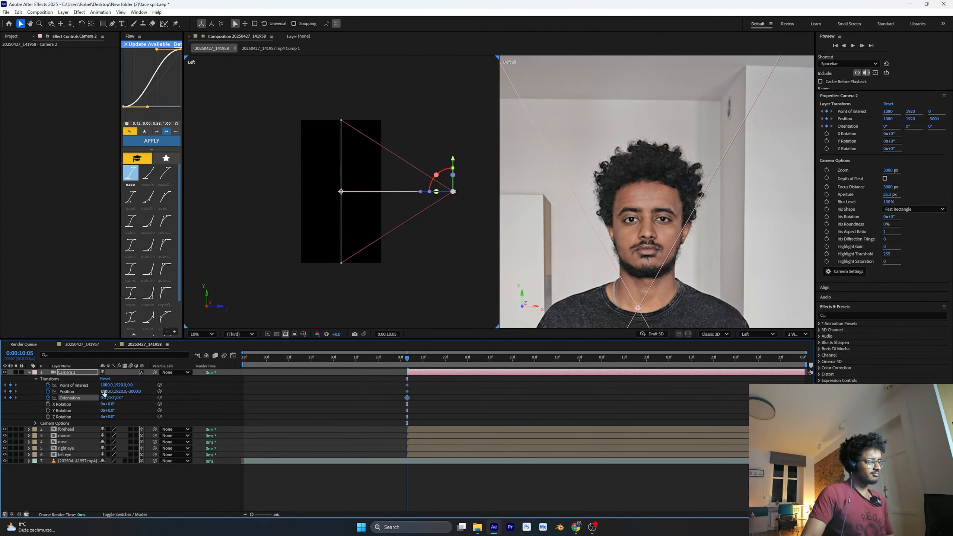
# Add Position keyframes at 0:00:10:05 to the forehead, mouse, nose, right eye and left eye layers together
pyautogui.moveTo(408, 360); pyautogui.dragTo(823, 370)
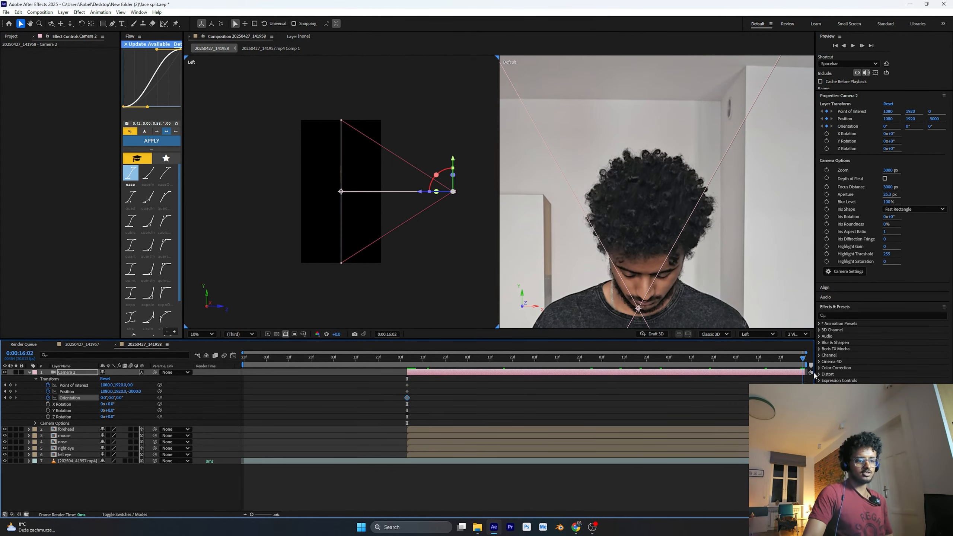
pyautogui.click(773, 411)
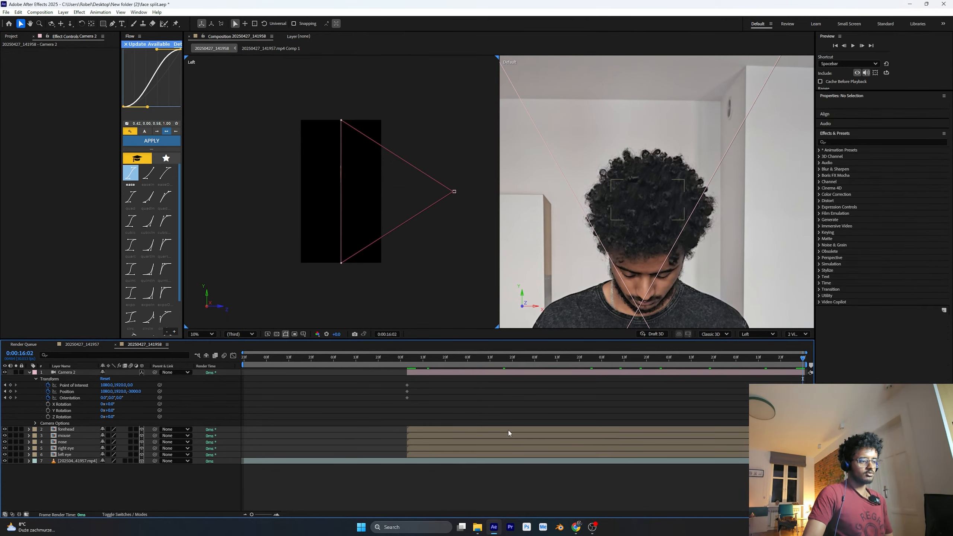
pyautogui.click(509, 434)
pyautogui.press('i')
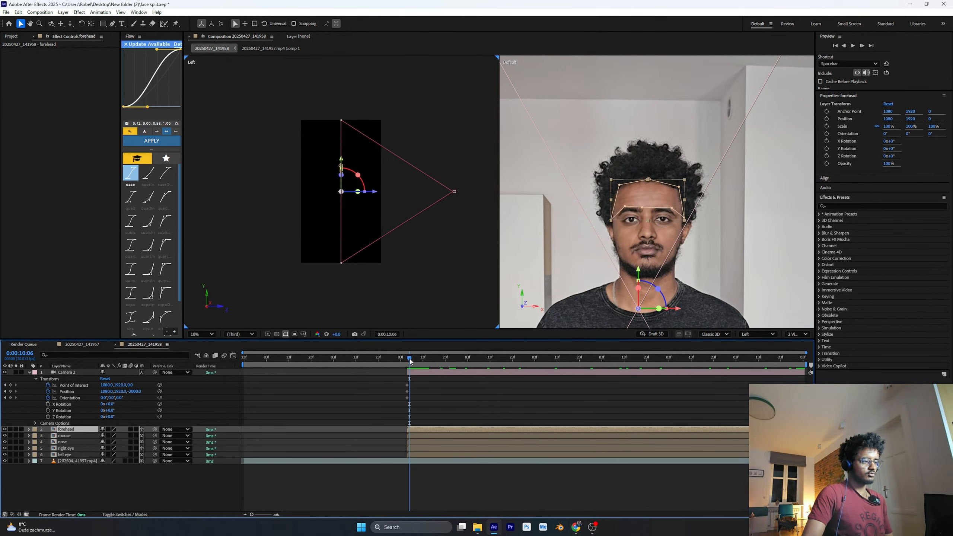
pyautogui.moveTo(410, 360); pyautogui.dragTo(409, 365)
pyautogui.click(423, 468)
pyautogui.click(422, 455)
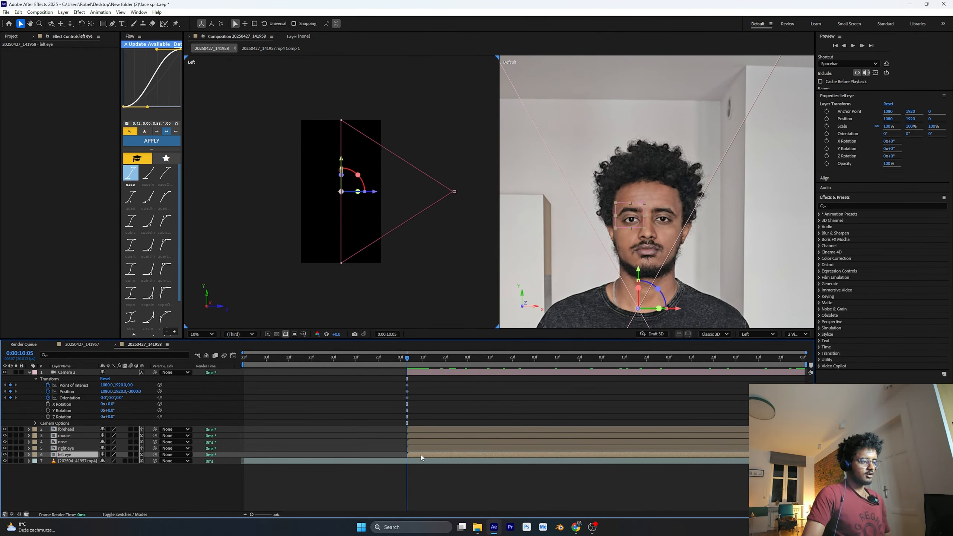
pyautogui.keyDown('shift'); pyautogui.click(421, 429); pyautogui.keyUp('shift')
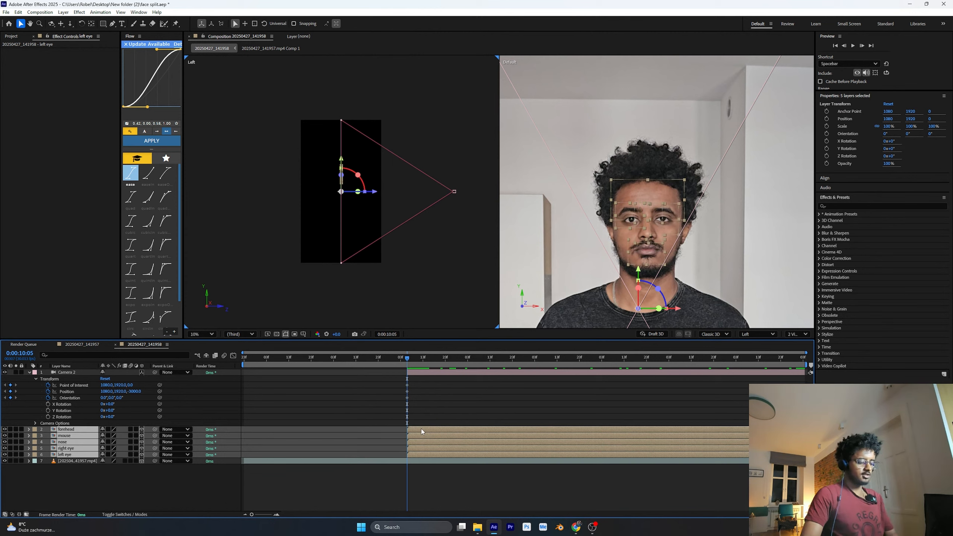
pyautogui.press('p')
pyautogui.press(';')
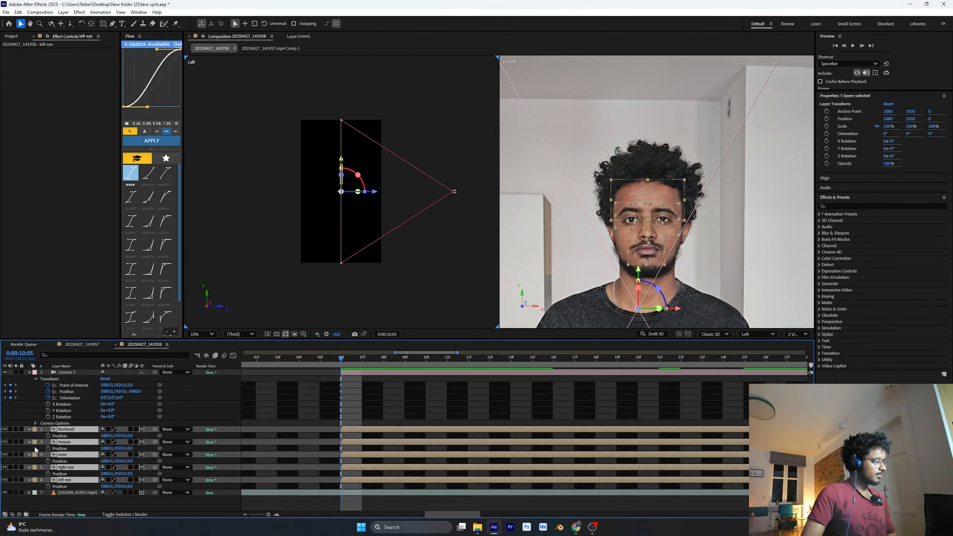
pyautogui.click(48, 435)
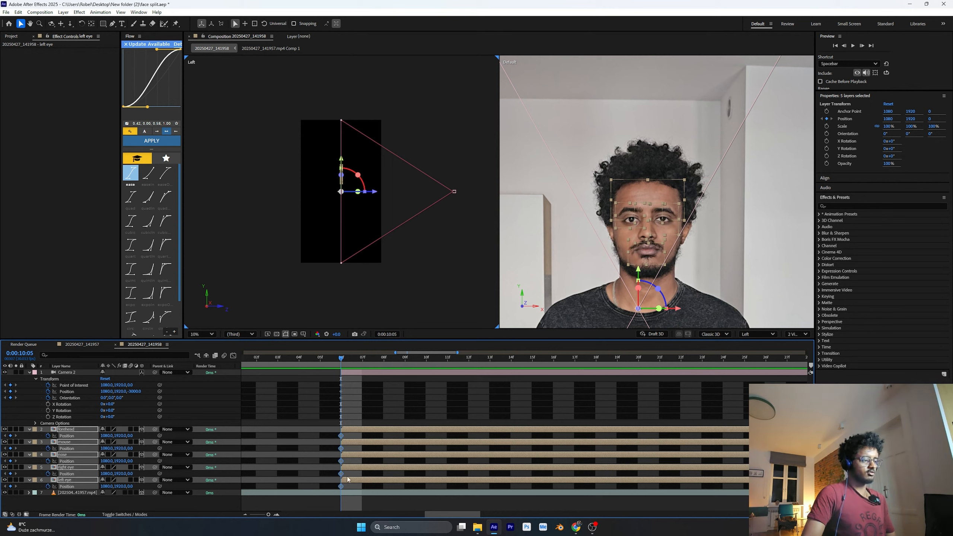
# At 0:00:10:26, move the five face-part layers along Z toward the camera to a Z position of -2030
pyautogui.moveTo(355, 362); pyautogui.dragTo(790, 366)
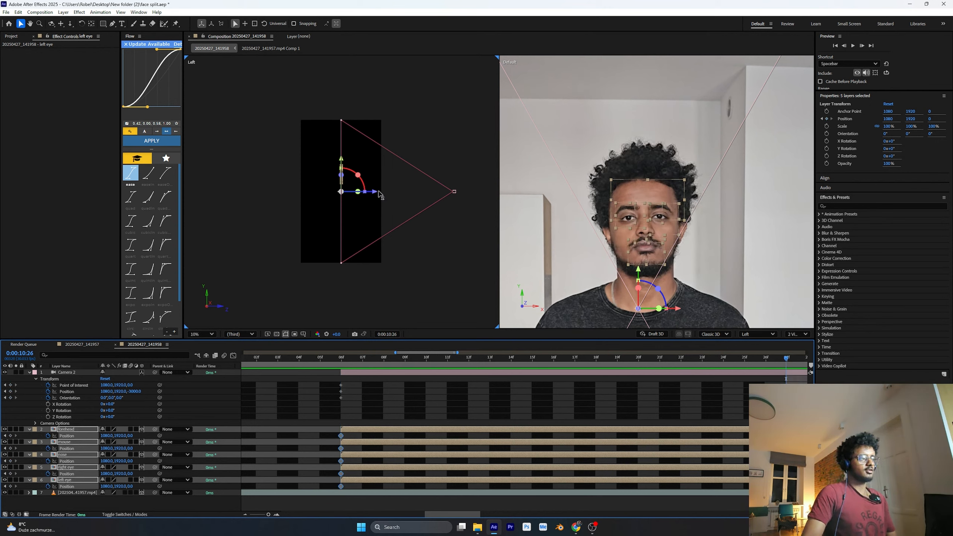
pyautogui.moveTo(377, 194); pyautogui.dragTo(448, 193)
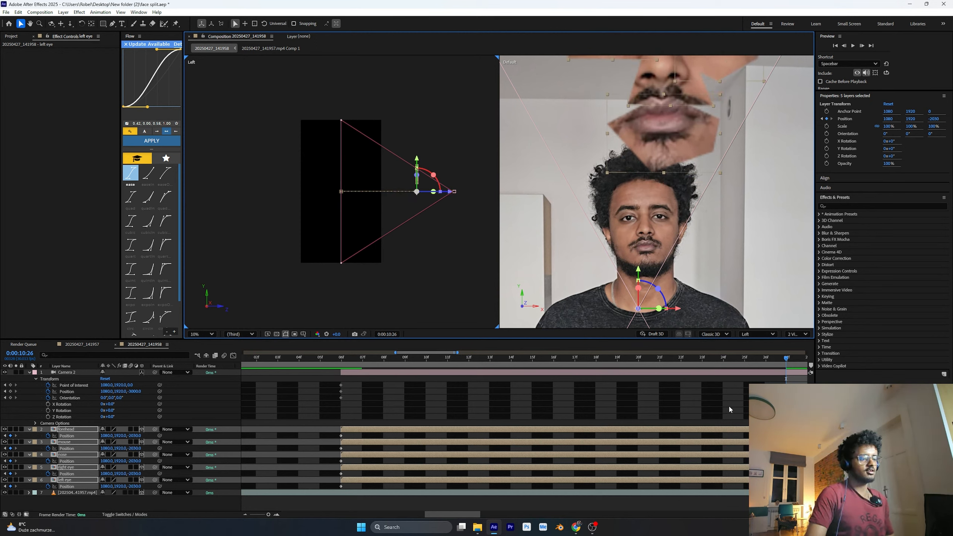
pyautogui.scroll(-3, 687, 242)
pyautogui.scroll(1, 687, 244)
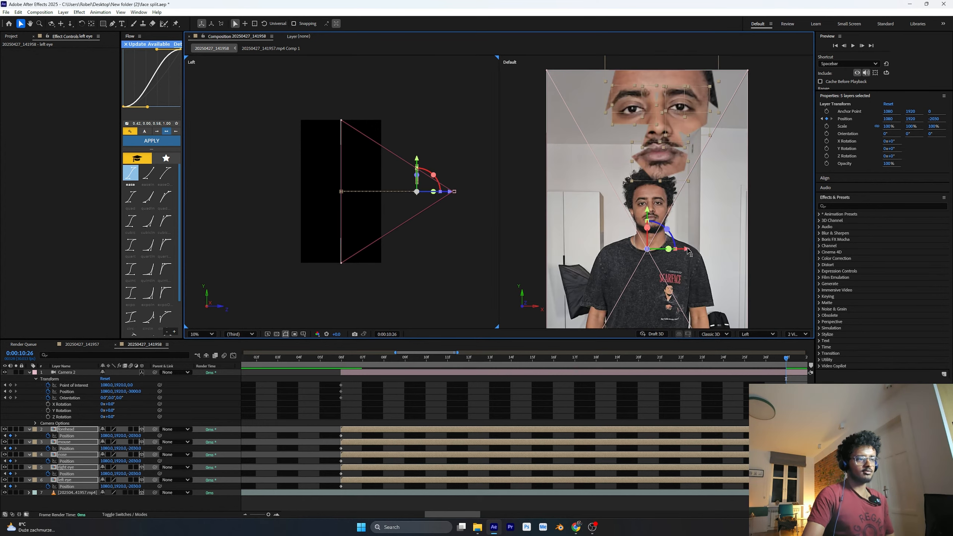
pyautogui.scroll(-1, 692, 248)
pyautogui.click(746, 238)
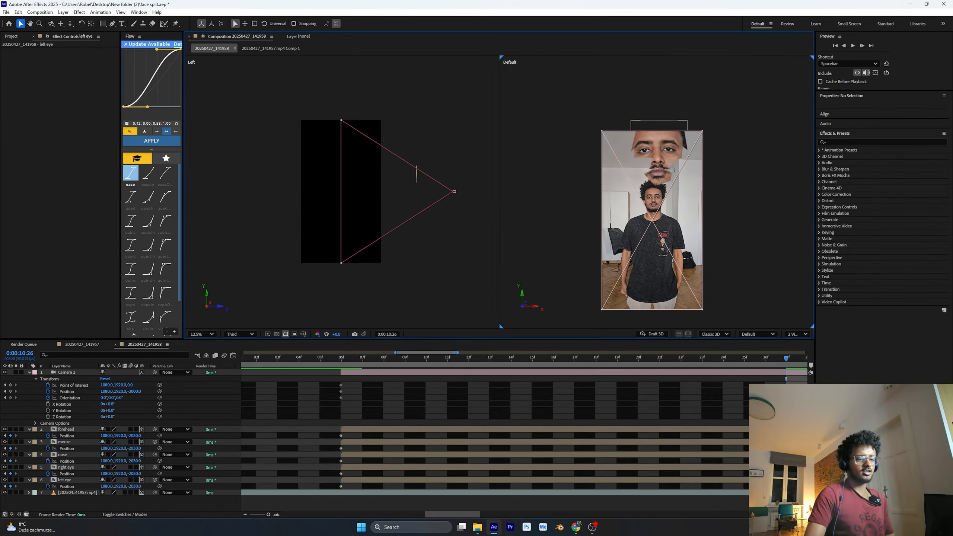
# Stagger the end Position keyframes by moving forehead three frames earlier, mouse and right eye two, and nose four
pyautogui.click(774, 430)
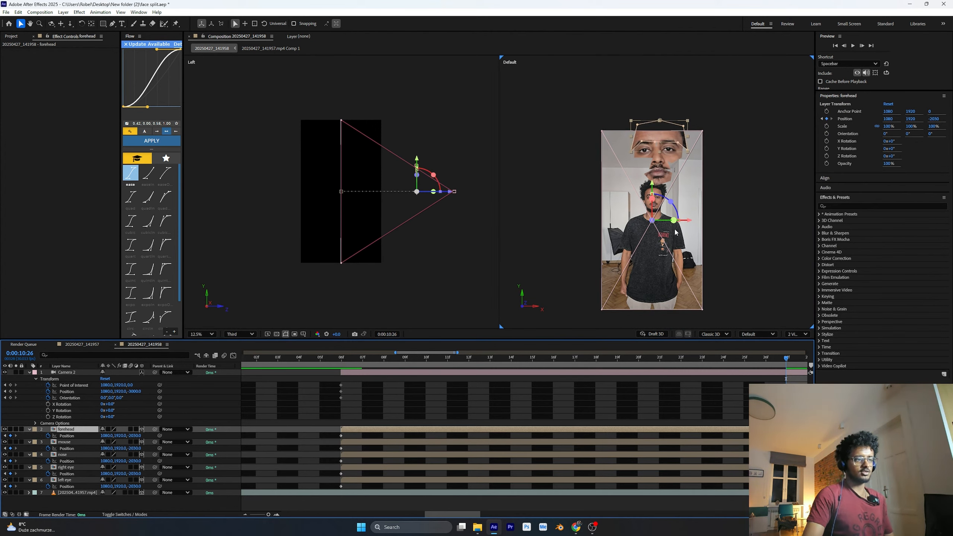
pyautogui.moveTo(785, 436); pyautogui.dragTo(686, 436)
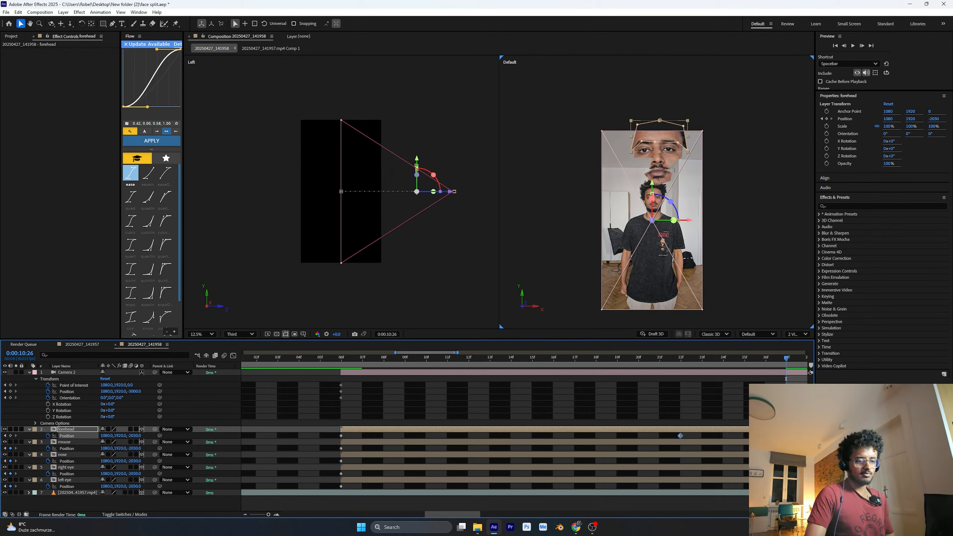
pyautogui.moveTo(786, 448); pyautogui.dragTo(735, 451)
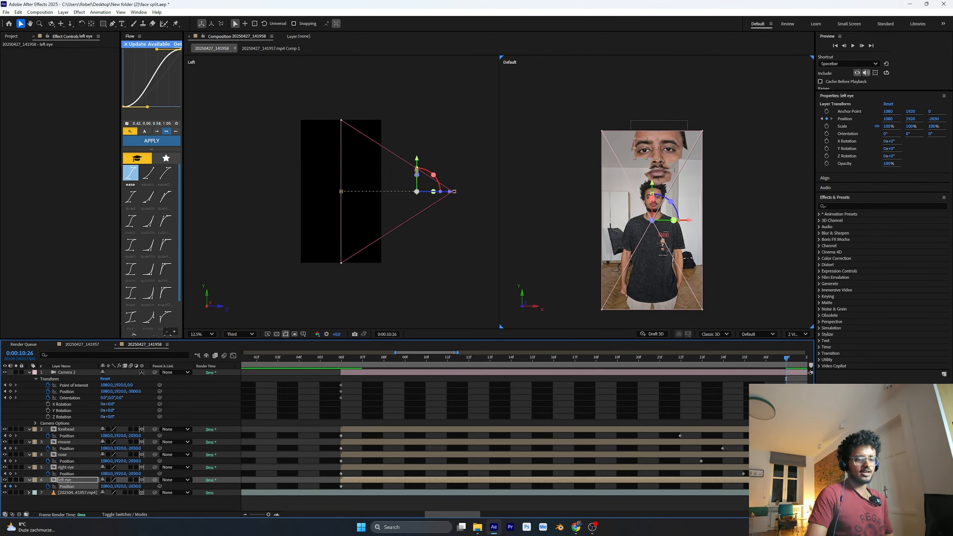
pyautogui.moveTo(722, 449); pyautogui.dragTo(742, 450)
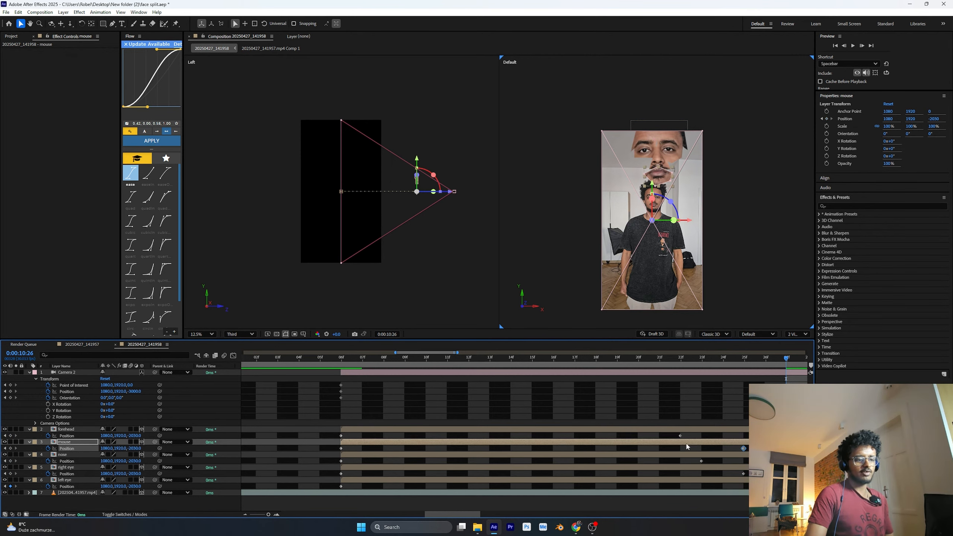
pyautogui.moveTo(681, 437); pyautogui.dragTo(701, 437)
pyautogui.hotkey('alt', 'Right')
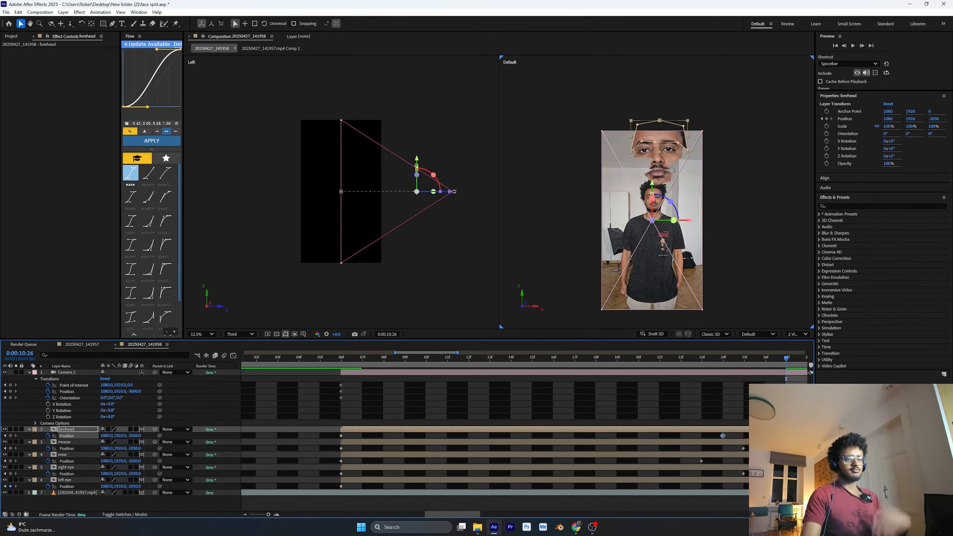
# Shift the end Position keyframes of the right eye, nose and forehead layers one more frame earlier
pyautogui.click(743, 478)
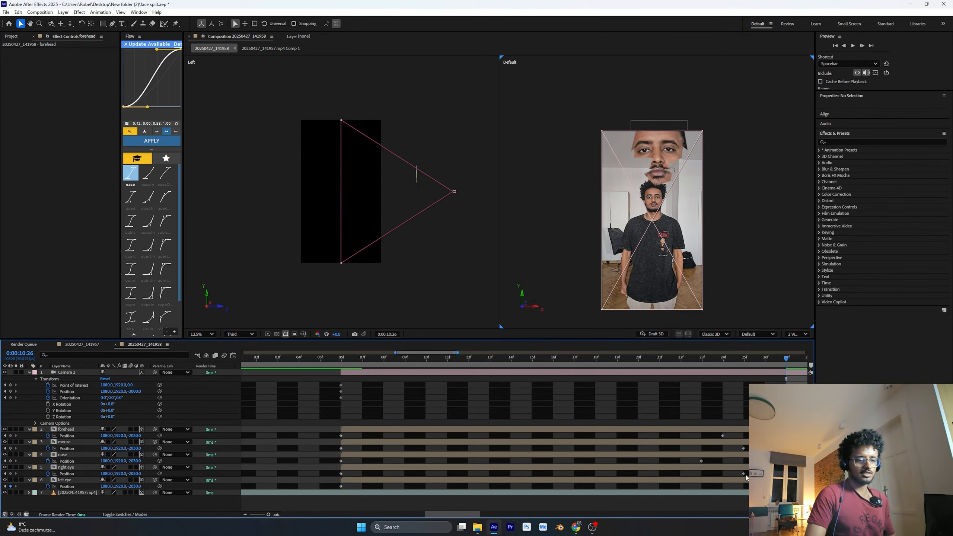
pyautogui.click(743, 474)
pyautogui.hotkey('alt', 'Left')
pyautogui.click(745, 474)
pyautogui.click(701, 460)
pyautogui.click(740, 429)
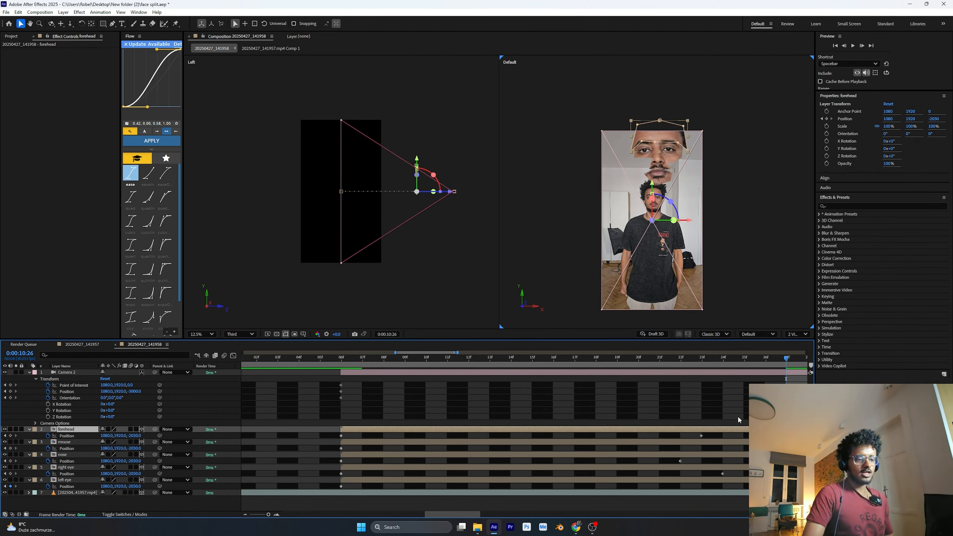
# At their end keyframes, lower the forehead layer and move the mouse layer down and toward the camera to about Z -2470
pyautogui.moveTo(786, 359); pyautogui.dragTo(701, 360)
pyautogui.moveTo(652, 183); pyautogui.dragTo(653, 221)
pyautogui.click(713, 442)
pyautogui.moveTo(701, 359); pyautogui.dragTo(764, 370)
pyautogui.moveTo(658, 177); pyautogui.dragTo(653, 210)
pyautogui.moveTo(450, 200); pyautogui.dragTo(466, 200)
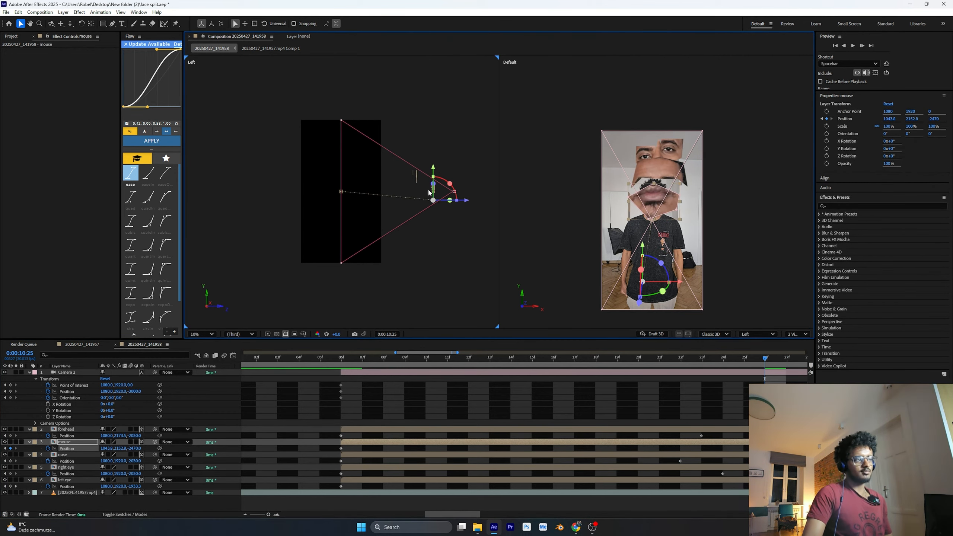
# At their end keyframes, move the forehead down and forward to about Z -2420, and the nose down to about Z -1700
pyautogui.moveTo(764, 359); pyautogui.dragTo(701, 359)
pyautogui.click(708, 430)
pyautogui.moveTo(450, 201); pyautogui.dragTo(465, 201)
pyautogui.moveTo(652, 244); pyautogui.dragTo(652, 257)
pyautogui.moveTo(701, 359); pyautogui.dragTo(680, 360)
pyautogui.click(687, 454)
pyautogui.moveTo(666, 175); pyautogui.dragTo(658, 212)
# At their end keyframes, offset the right eye layer down and forward to about Z -2550 and the left eye to about Z -2090
pyautogui.moveTo(681, 359); pyautogui.dragTo(723, 361)
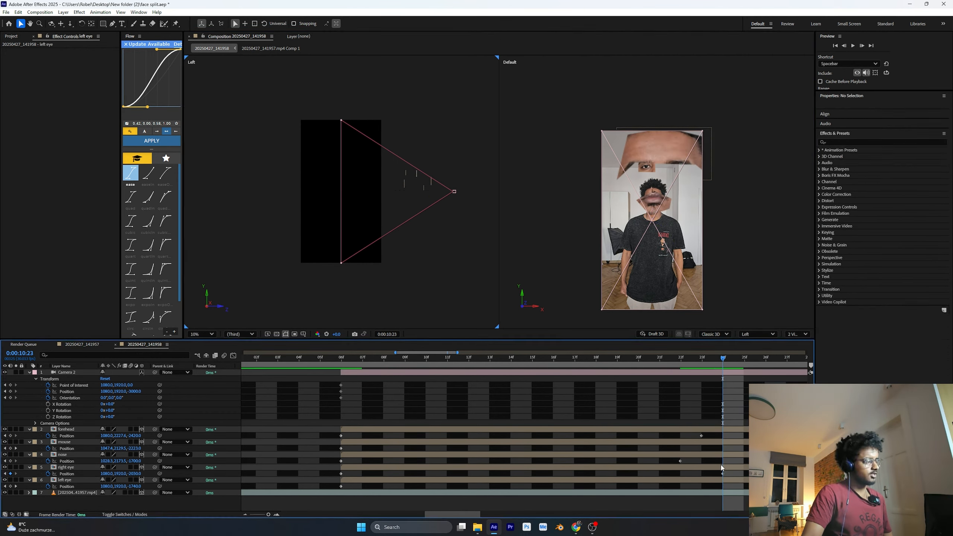
pyautogui.click(721, 467)
pyautogui.moveTo(450, 203); pyautogui.dragTo(470, 203)
pyautogui.moveTo(723, 359); pyautogui.dragTo(776, 378)
pyautogui.click(776, 377)
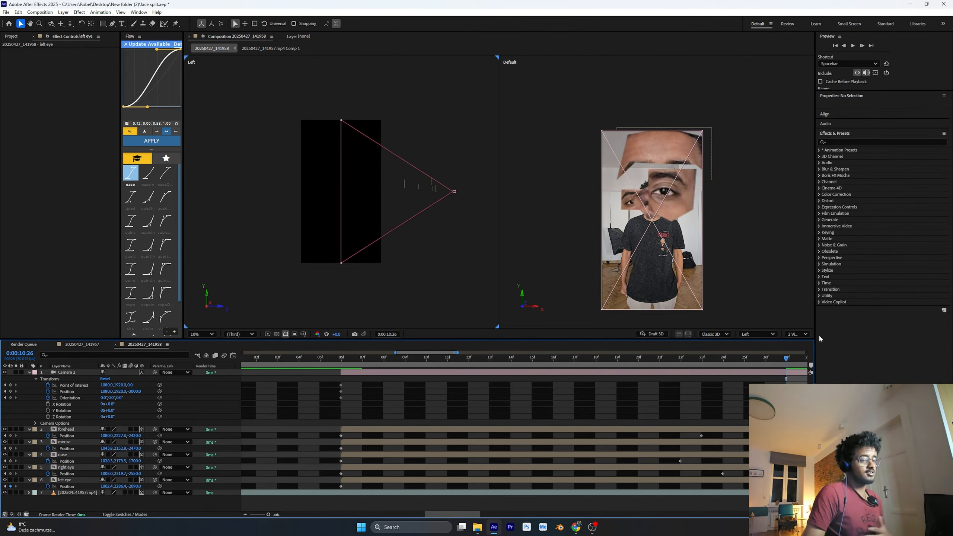
# Delay the end Position keyframes of all five face-part layers by about four seconds, staggered, with the left eye's at 0:00:14:29
pyautogui.press('-')
pyautogui.moveTo(477, 434); pyautogui.dragTo(437, 489)
pyautogui.moveTo(454, 487); pyautogui.dragTo(729, 487)
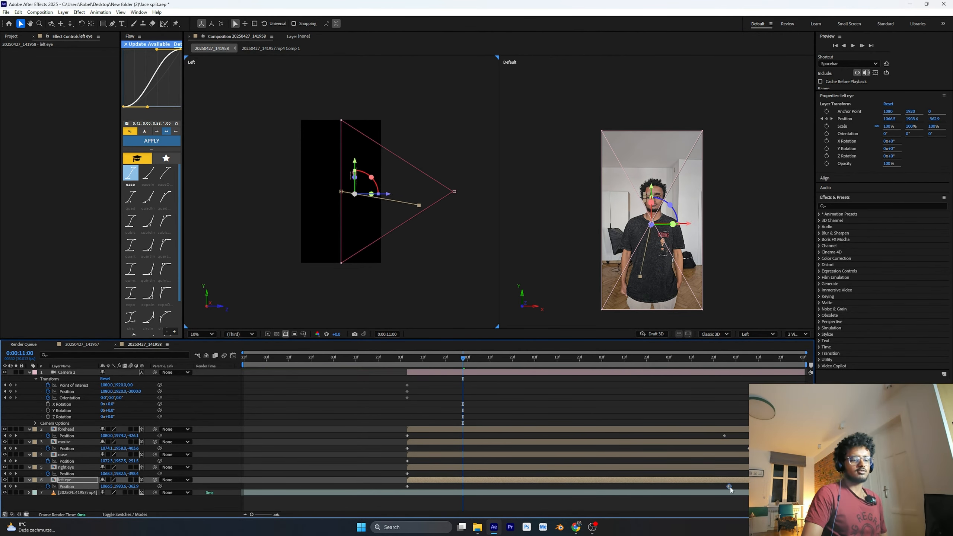
pyautogui.moveTo(789, 474); pyautogui.dragTo(749, 474)
# Lower the mouse layer near its end Position keyframe, undo that move, and lower it again at a slightly later time
pyautogui.moveTo(463, 358); pyautogui.dragTo(747, 360)
pyautogui.click(745, 442)
pyautogui.moveTo(644, 235); pyautogui.dragTo(644, 258)
pyautogui.hotkey('ctrl', 'z')
pyautogui.moveTo(747, 358); pyautogui.dragTo(762, 360)
pyautogui.moveTo(642, 248); pyautogui.dragTo(642, 278)
pyautogui.moveTo(763, 359); pyautogui.dragTo(789, 360)
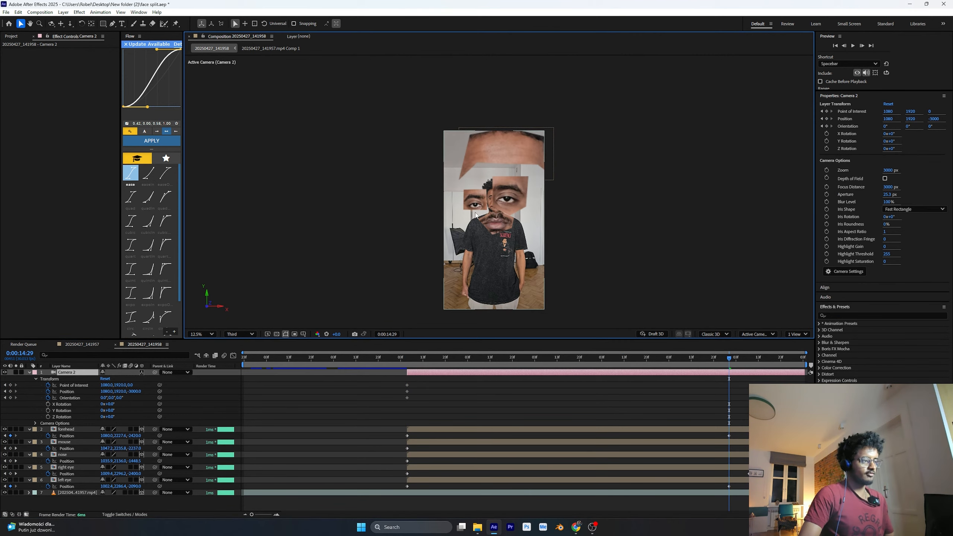
# Dolly Camera 2 toward the man's face at 0:00:14:29, to a Z position of about -1445
pyautogui.press('c')
pyautogui.press('c')
pyautogui.press('c')
pyautogui.press('c')
pyautogui.press('c')
pyautogui.press('c')
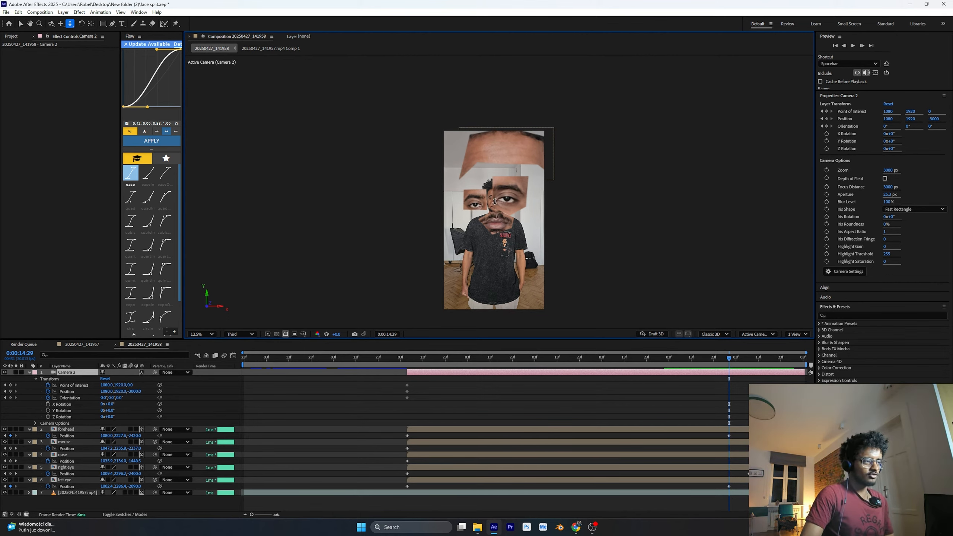
pyautogui.moveTo(495, 202); pyautogui.dragTo(495, 165)
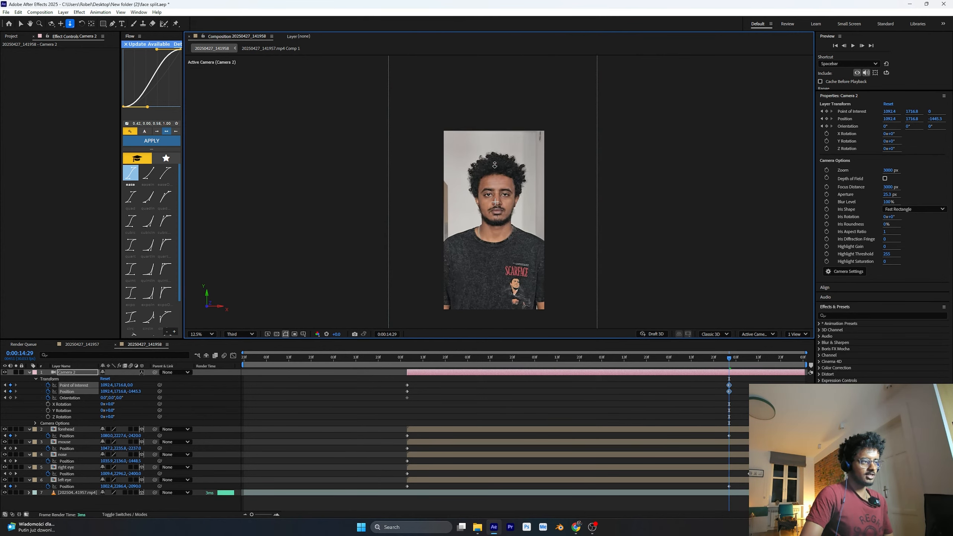
# Go to 0:00:11:24 and collapse the properties of the forehead, mouse, nose, right eye and left eye layers
pyautogui.moveTo(728, 359); pyautogui.dragTo(516, 392)
pyautogui.click(29, 429)
pyautogui.click(29, 436)
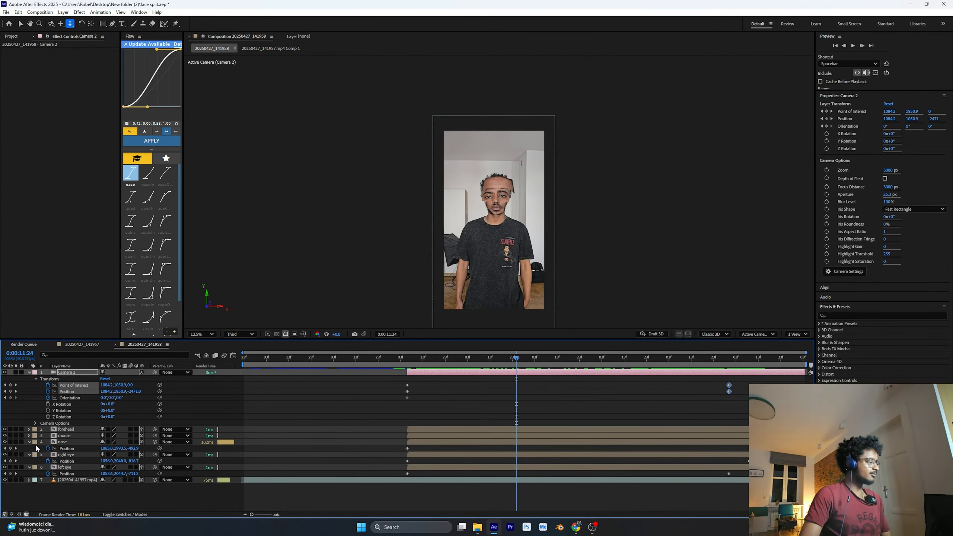
pyautogui.click(29, 442)
pyautogui.click(29, 448)
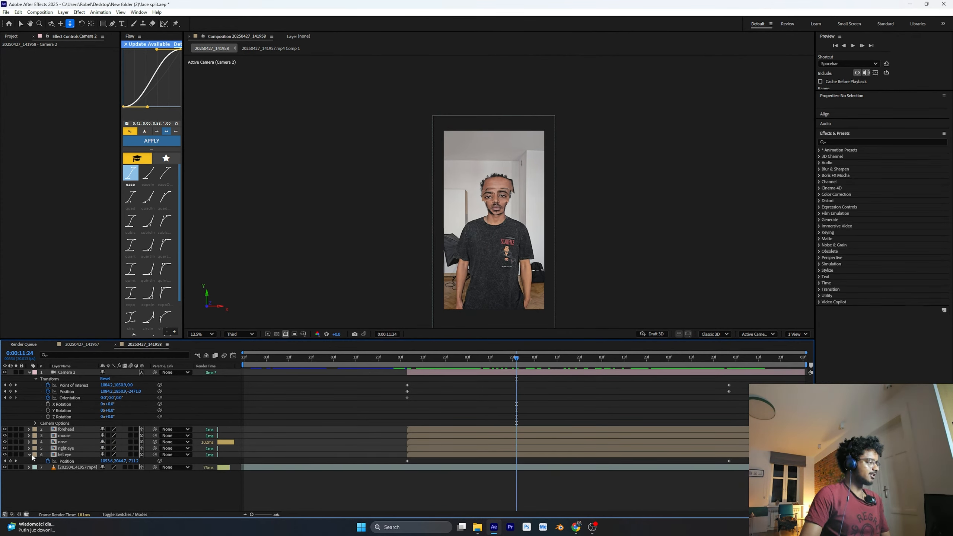
pyautogui.click(30, 454)
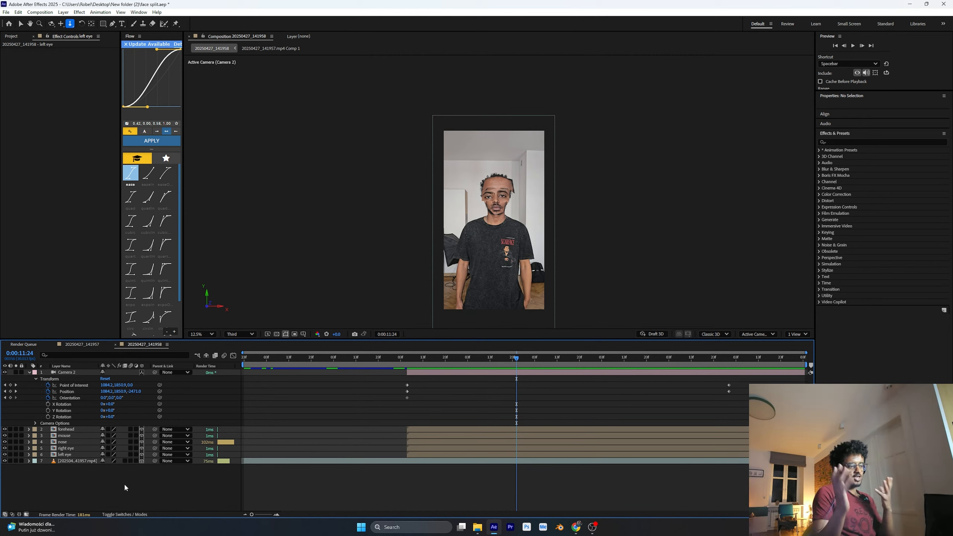
# Add an Outer Glow layer style to the right eye layer and expand its settings
pyautogui.rightClick(79, 448)
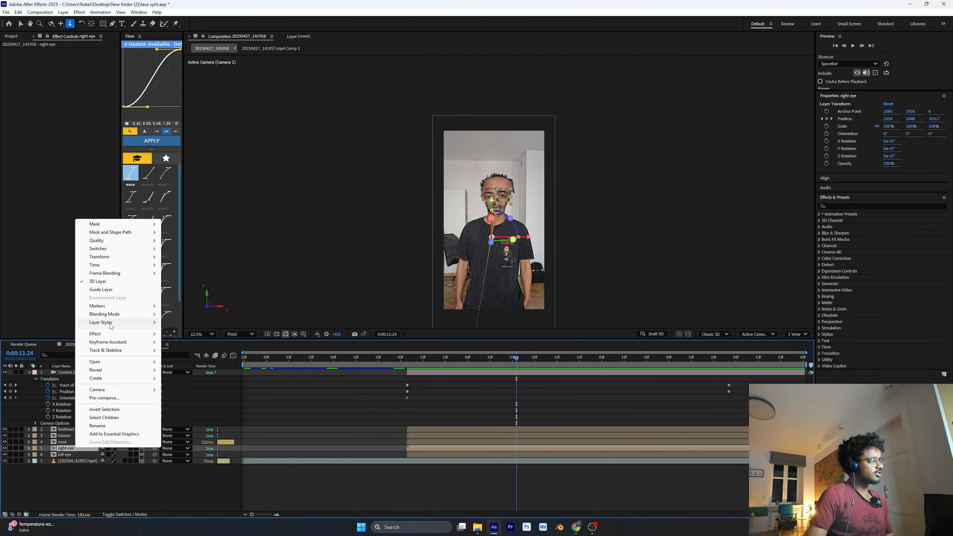
pyautogui.moveTo(111, 326)
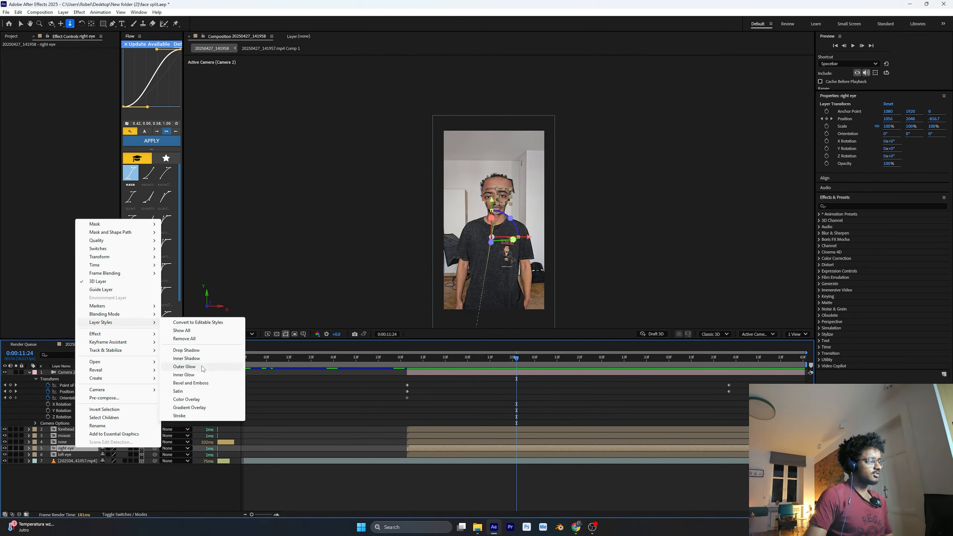
pyautogui.click(184, 367)
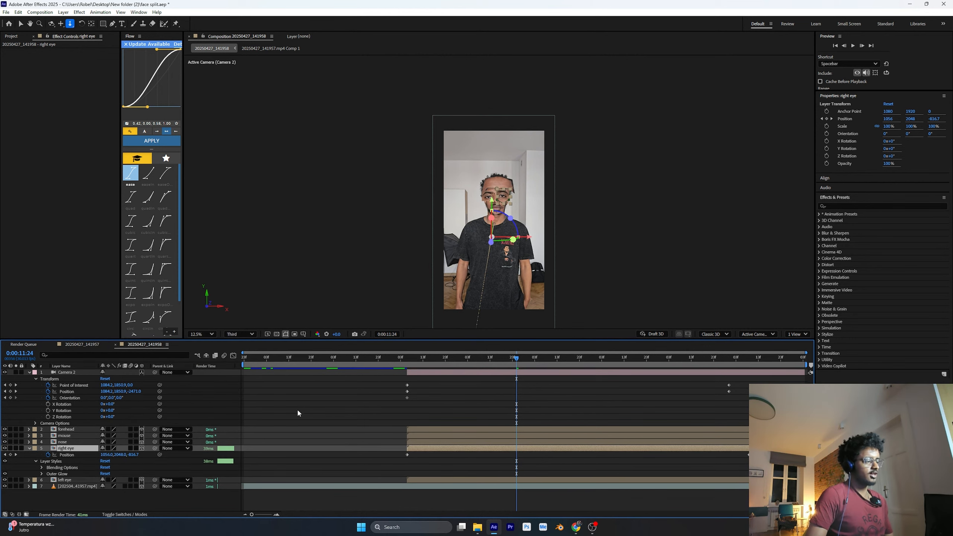
pyautogui.click(41, 475)
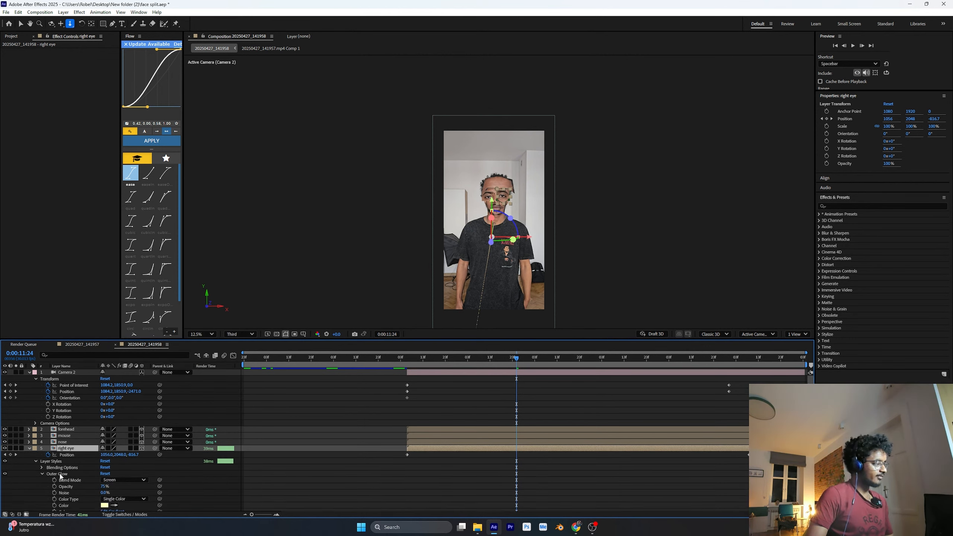
pyautogui.scroll(-2, 90, 467)
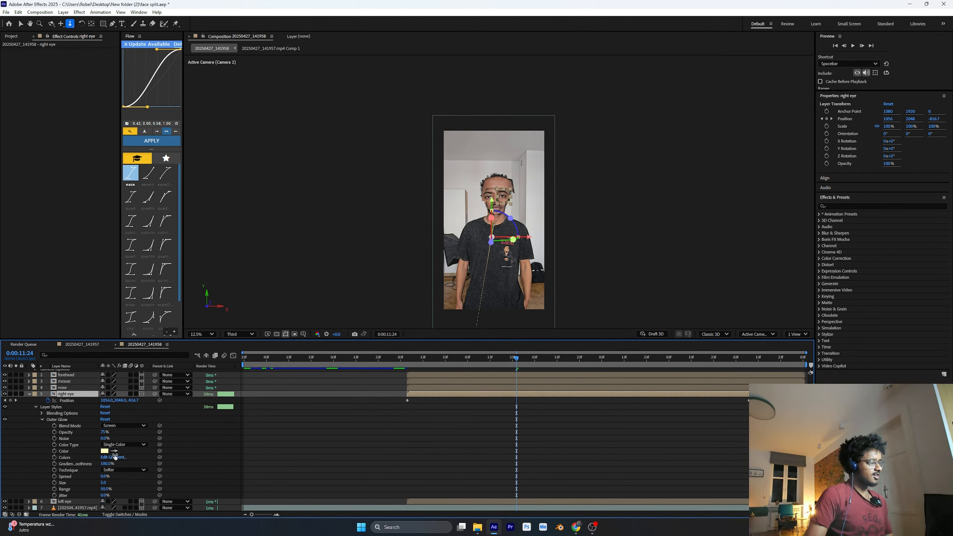
# Change the right eye's Outer Glow color to bright red
pyautogui.click(105, 451)
pyautogui.click(498, 258)
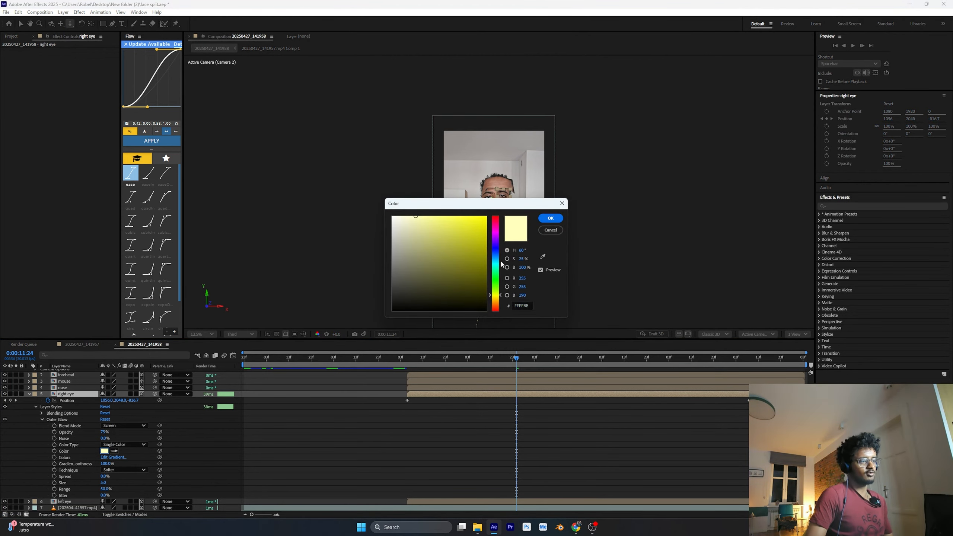
pyautogui.click(477, 227)
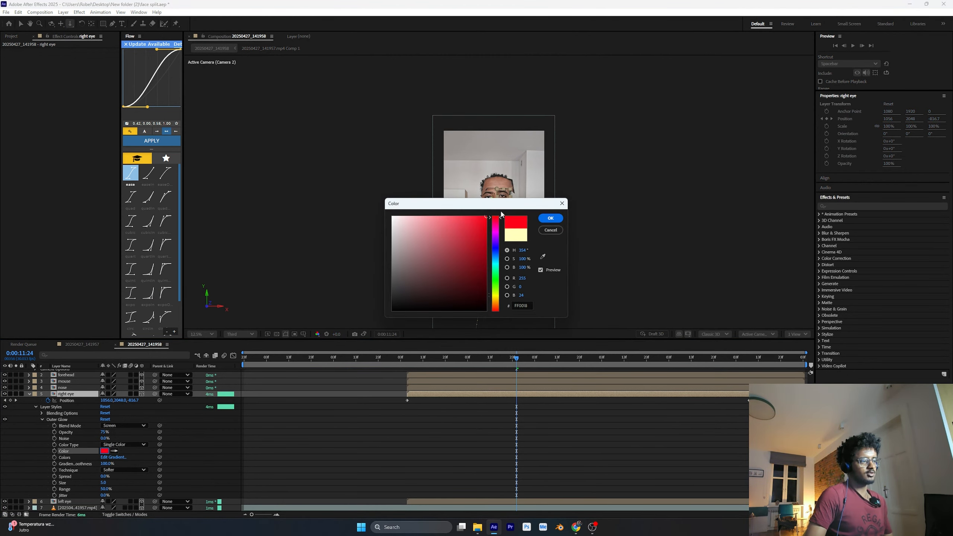
pyautogui.click(554, 221)
pyautogui.click(602, 421)
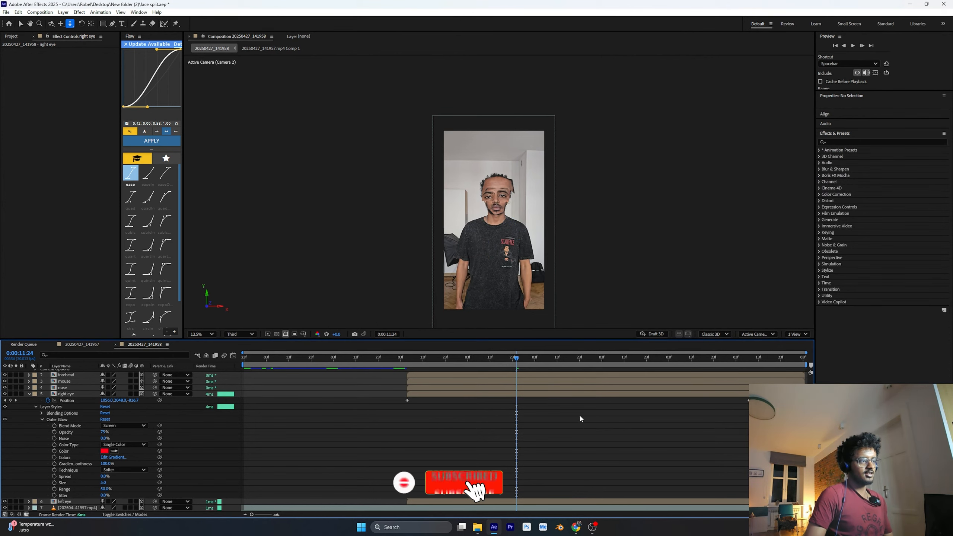
# Set the right eye's Outer Glow to 100% opacity with Normal blend mode, and check it at 0:00:13:09
pyautogui.moveTo(104, 434); pyautogui.dragTo(144, 430)
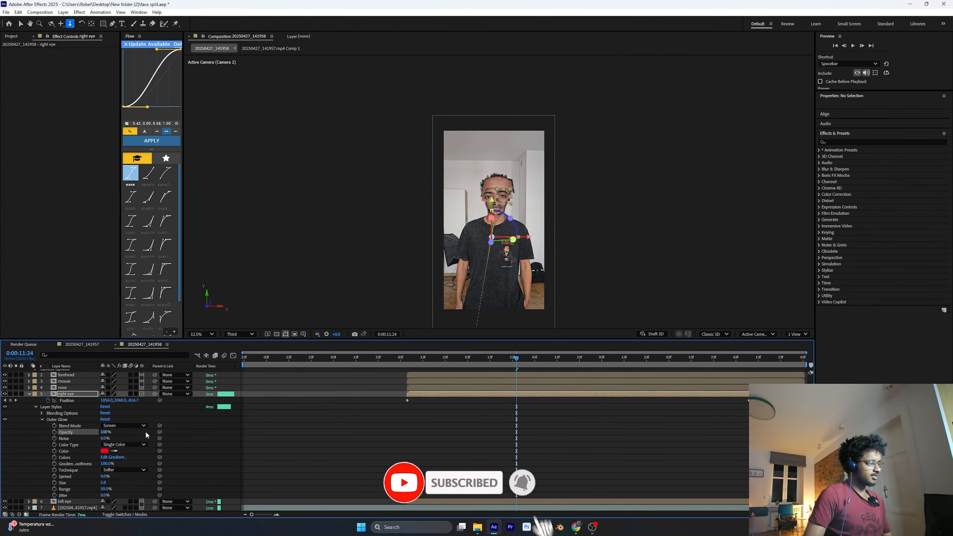
pyautogui.click(143, 425)
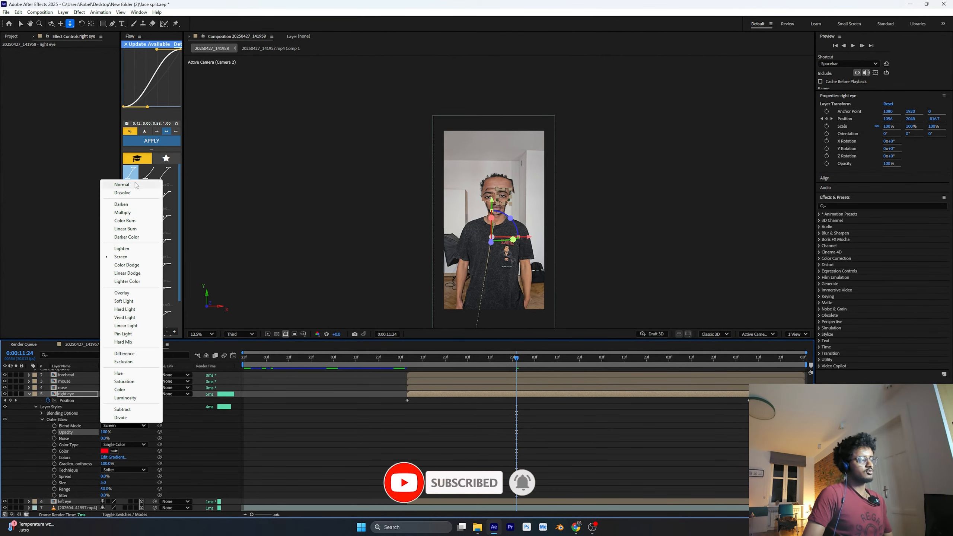
pyautogui.click(122, 184)
pyautogui.click(480, 431)
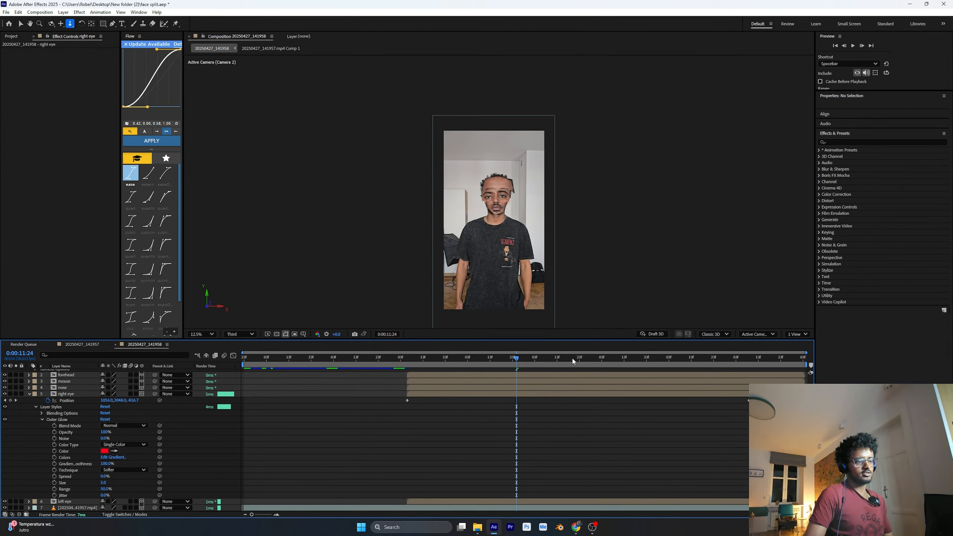
pyautogui.moveTo(520, 359); pyautogui.dragTo(617, 373)
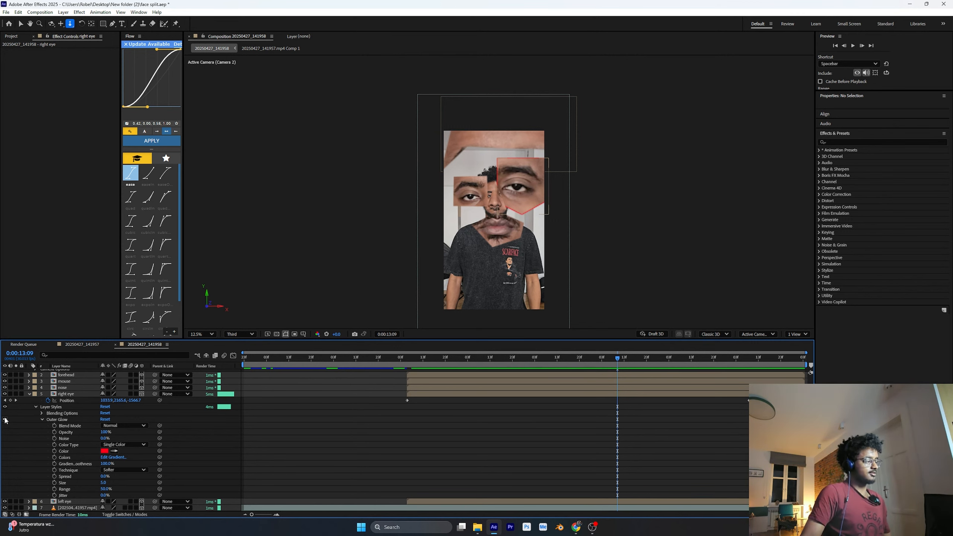
# Collapse the right eye layer's properties and duplicate the left eye layer
pyautogui.click(29, 394)
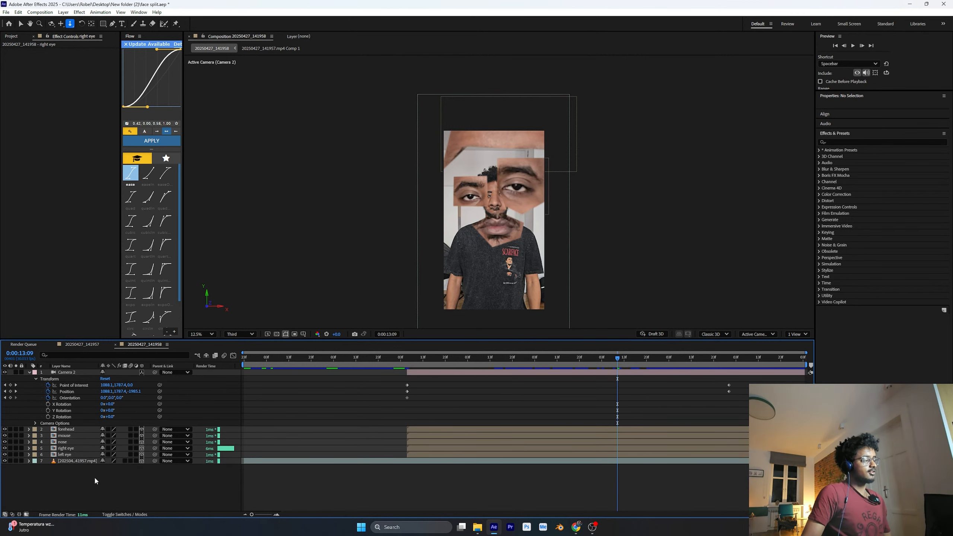
pyautogui.click(69, 455)
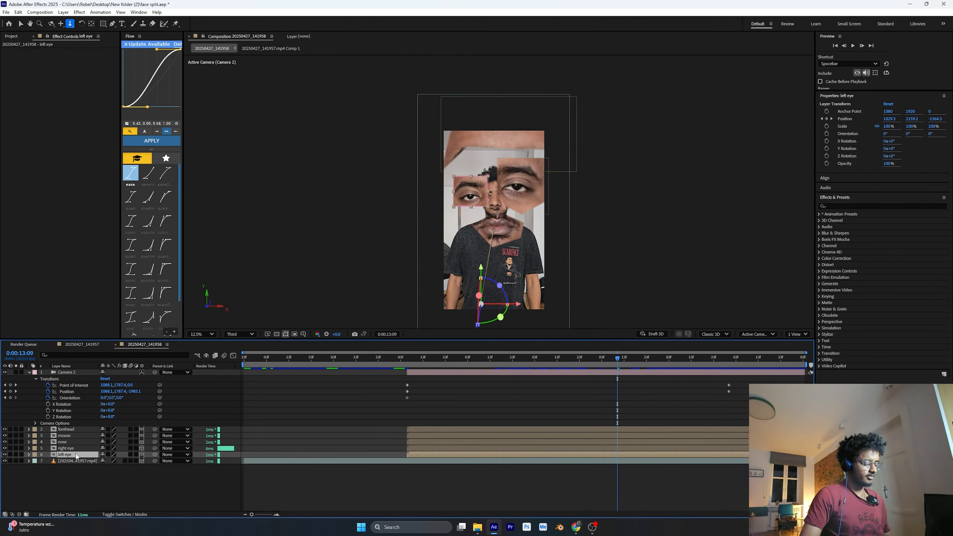
pyautogui.hotkey('ctrl', 'd')
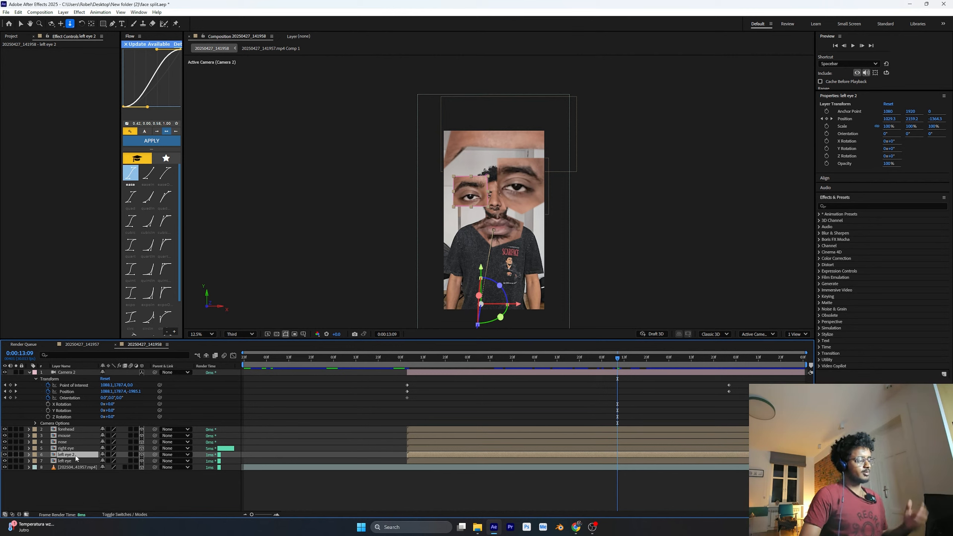
pyautogui.rightClick(75, 459)
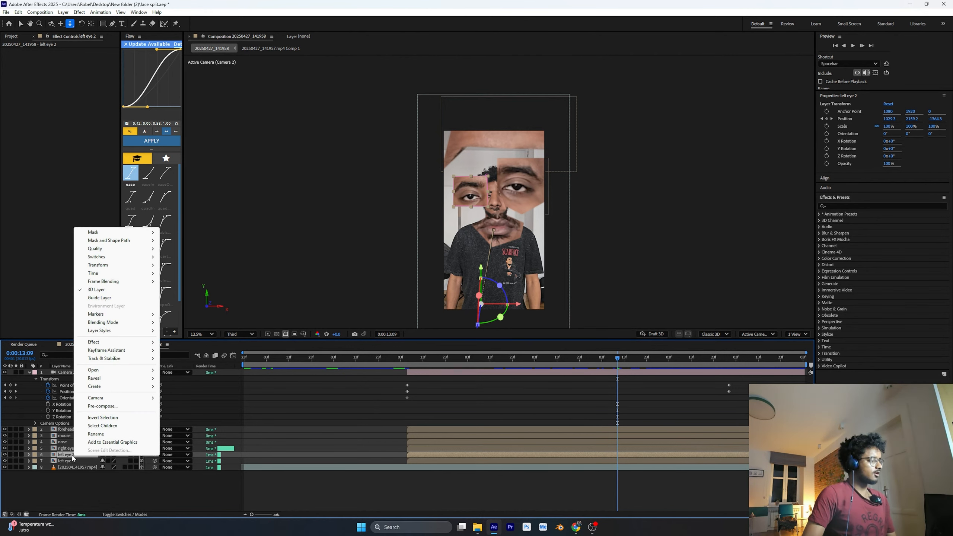
pyautogui.click(72, 458)
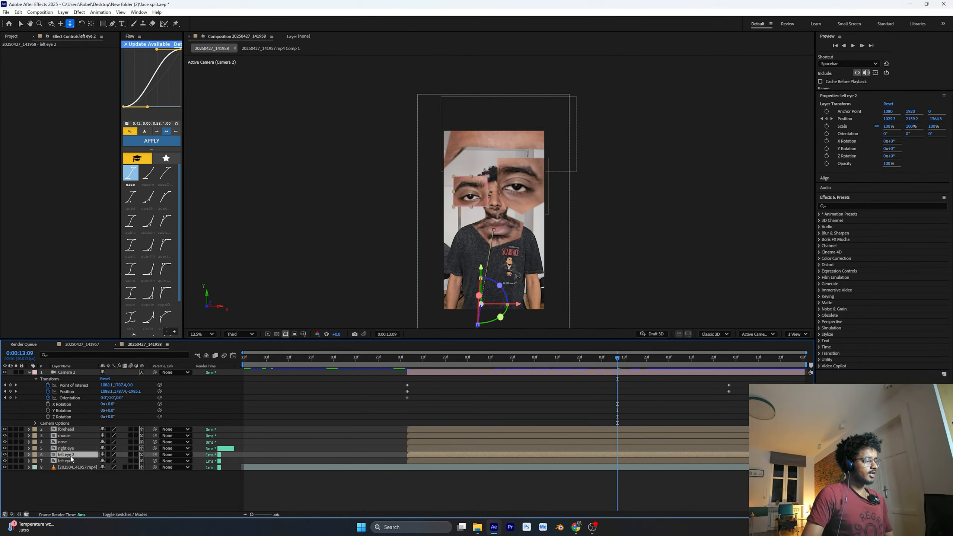
# Find the Saber effect and apply it to the duplicated left eye layer
pyautogui.hotkey('ctrl', '5')
pyautogui.write('saber')
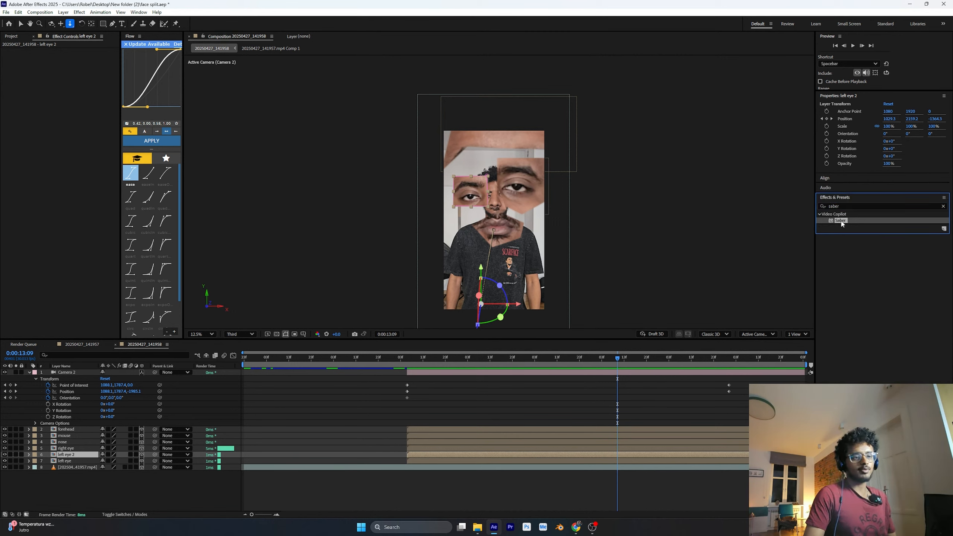
pyautogui.moveTo(70, 455); pyautogui.dragTo(77, 456)
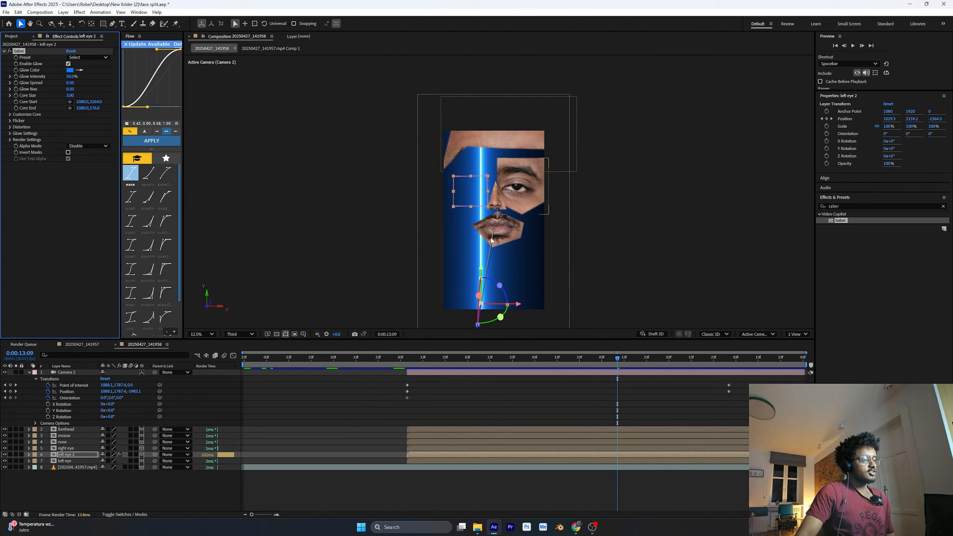
# Set Saber's Composite Settings to Transparent in its Render Settings, and expand its Glow Settings
pyautogui.click(10, 140)
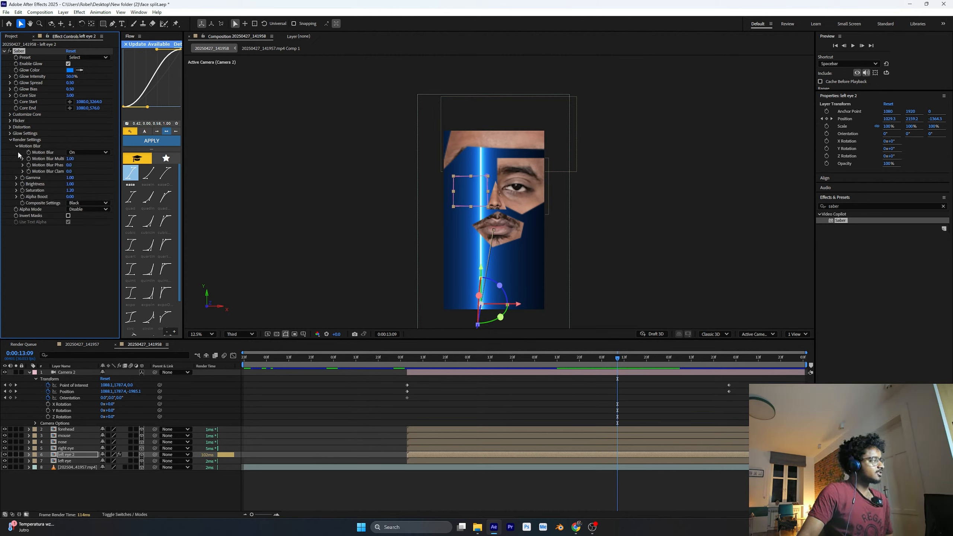
pyautogui.click(88, 203)
pyautogui.click(81, 213)
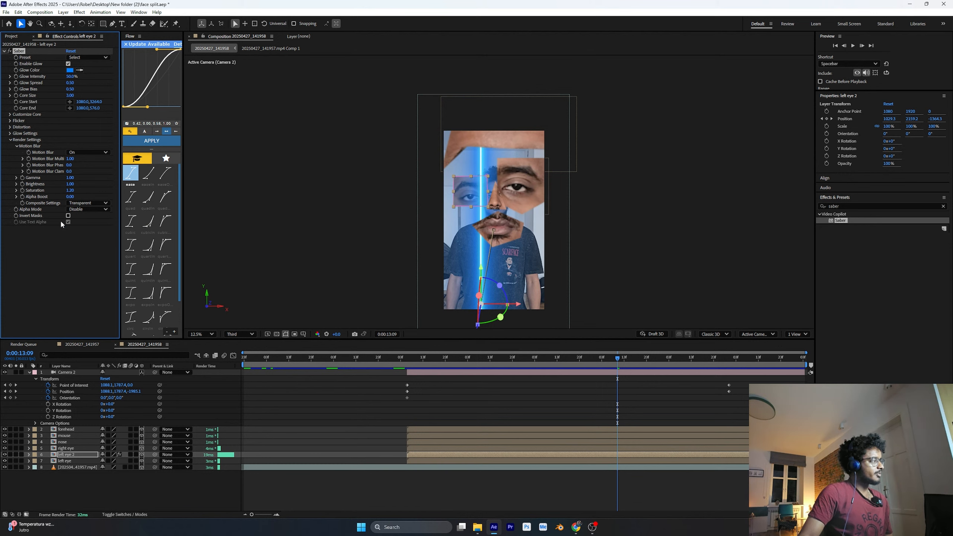
pyautogui.click(10, 134)
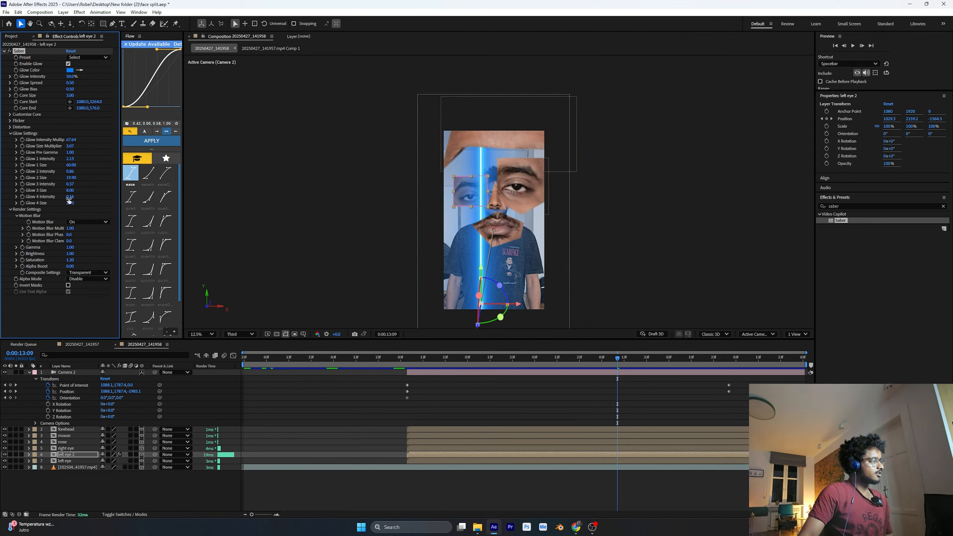
pyautogui.click(97, 279)
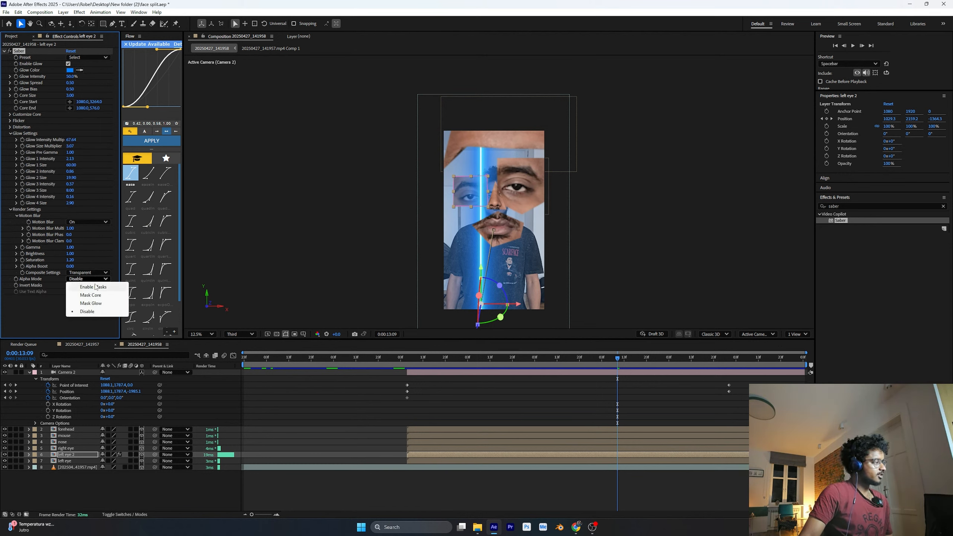
pyautogui.click(18, 57)
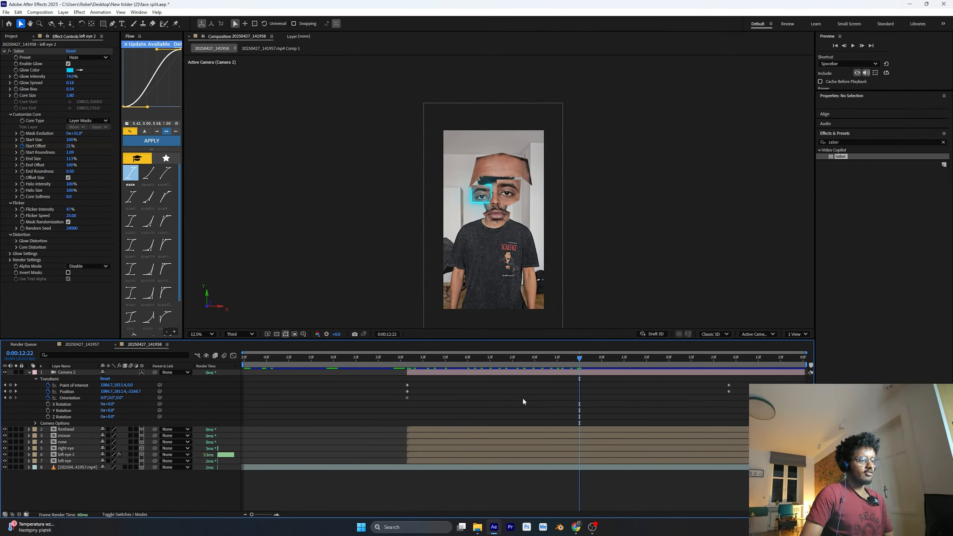
# Preview the glowing outline around the left eye, and switch to the 20250427_141957 composition
pyautogui.moveTo(579, 362); pyautogui.dragTo(609, 404)
pyautogui.click(83, 345)
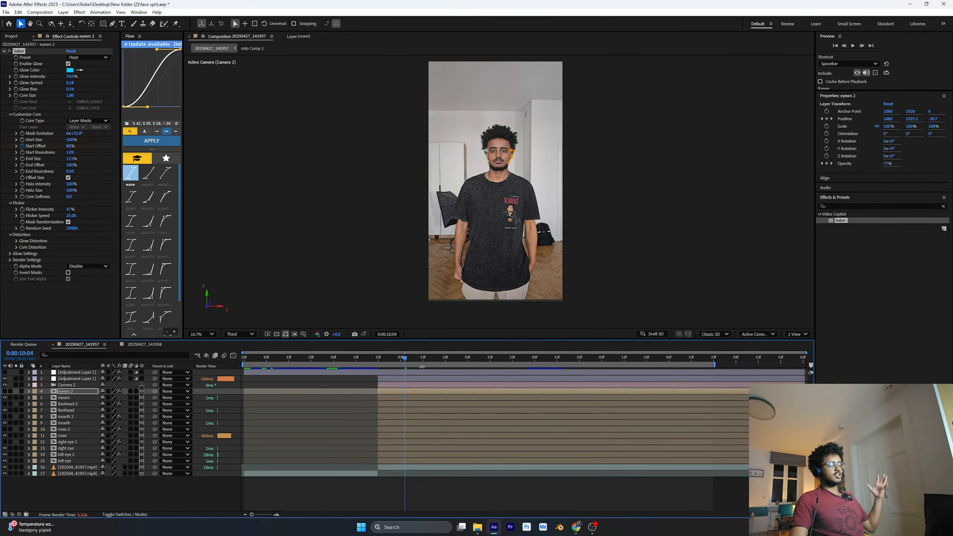
# Turn on visibility for the duplicated Saber glow layers and Adjustment Layer 2 around 0:00:12:14, leaving no layer selected
pyautogui.moveTo(422, 366); pyautogui.dragTo(559, 370)
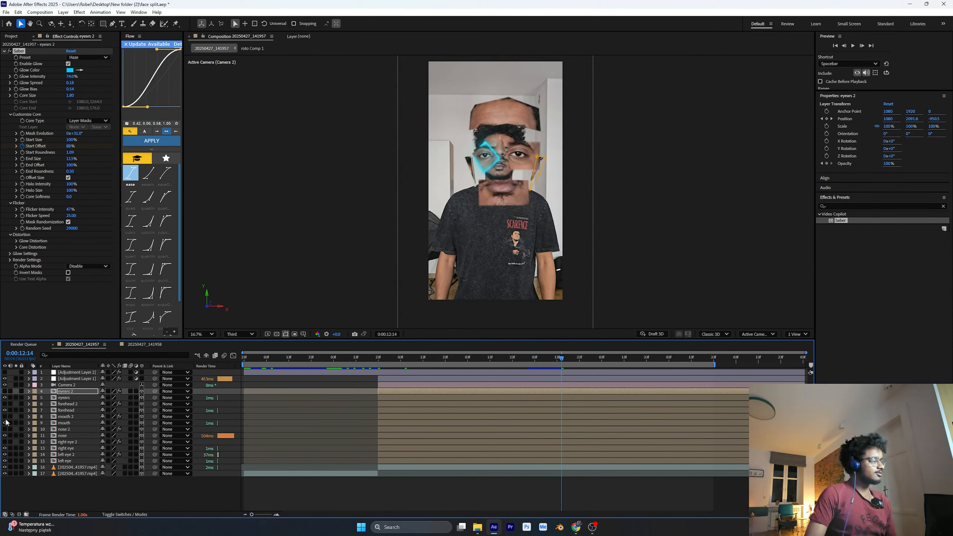
pyautogui.moveTo(5, 391); pyautogui.dragTo(4, 443)
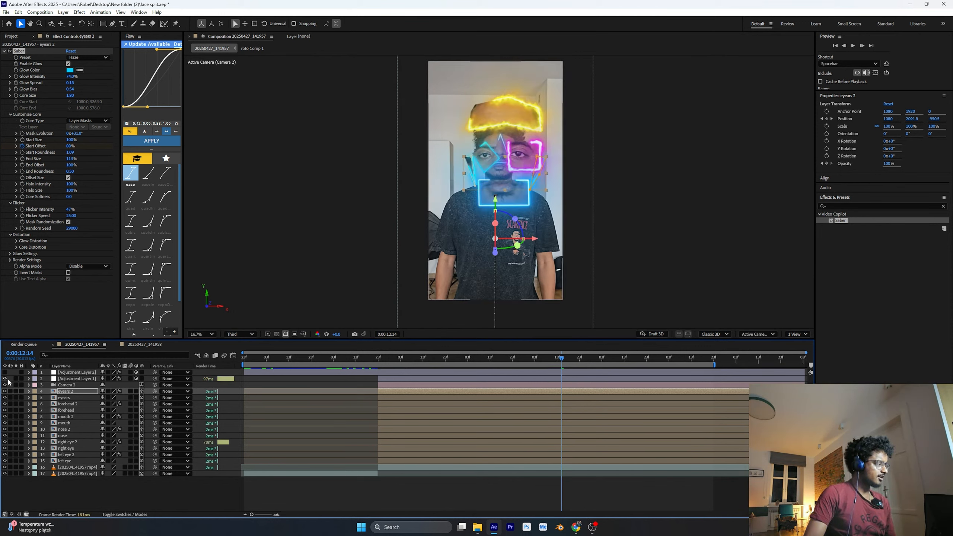
pyautogui.click(121, 484)
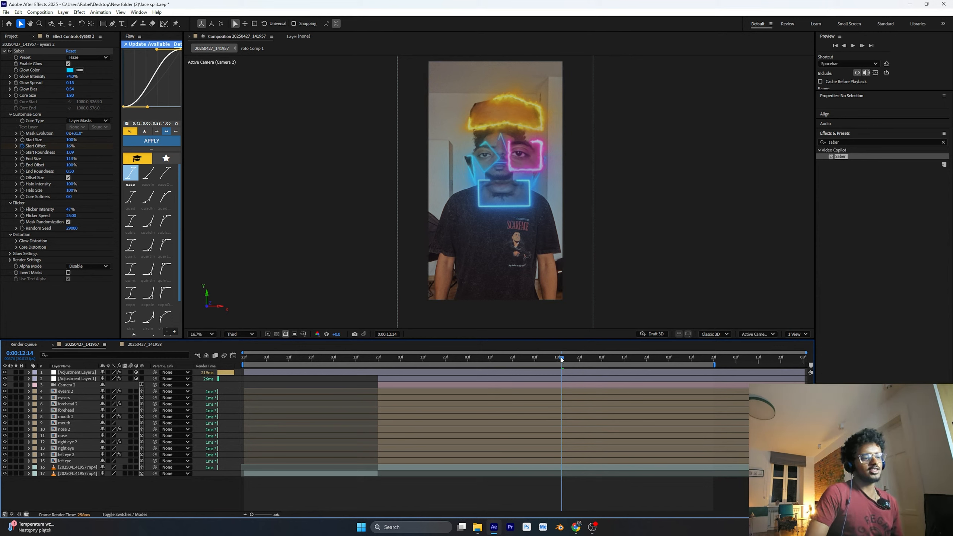
# Set the composition's preview resolution to Quarter and preview the full face-split animation from the start of the work area
pyautogui.moveTo(562, 360); pyautogui.dragTo(494, 360)
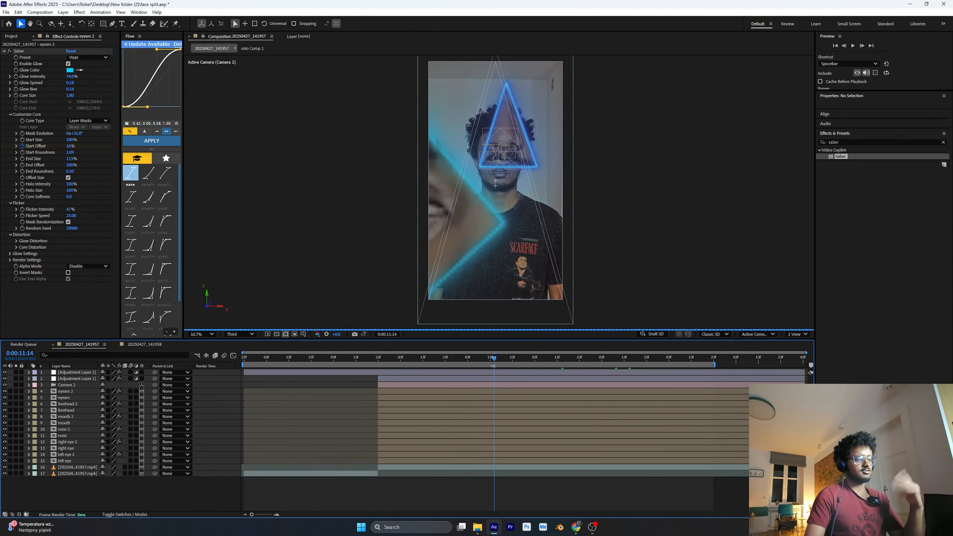
pyautogui.click(234, 333)
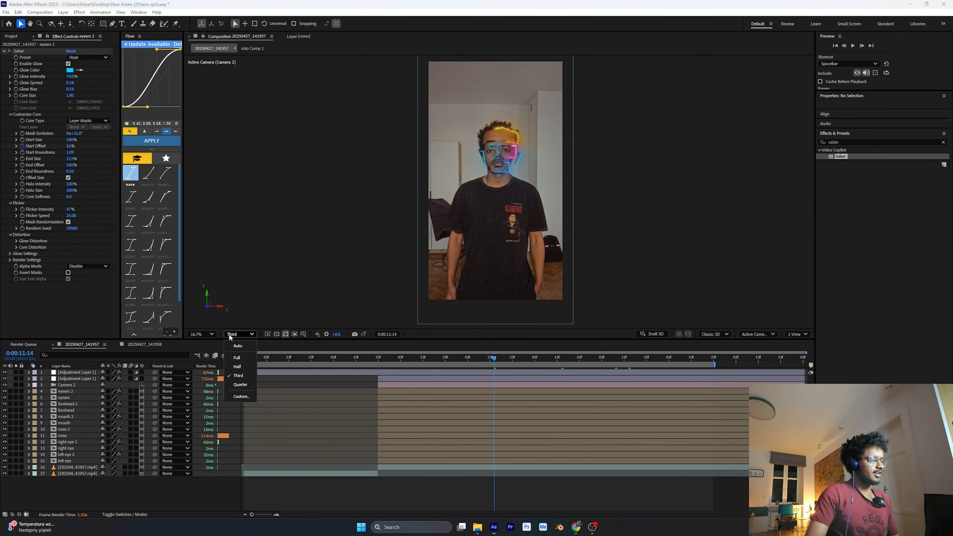
pyautogui.click(234, 385)
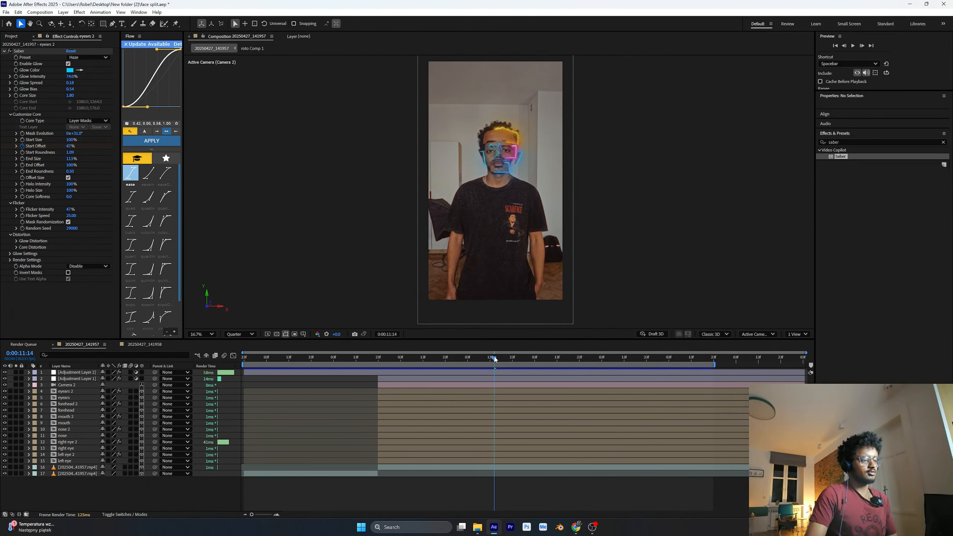
pyautogui.moveTo(493, 358); pyautogui.dragTo(244, 366)
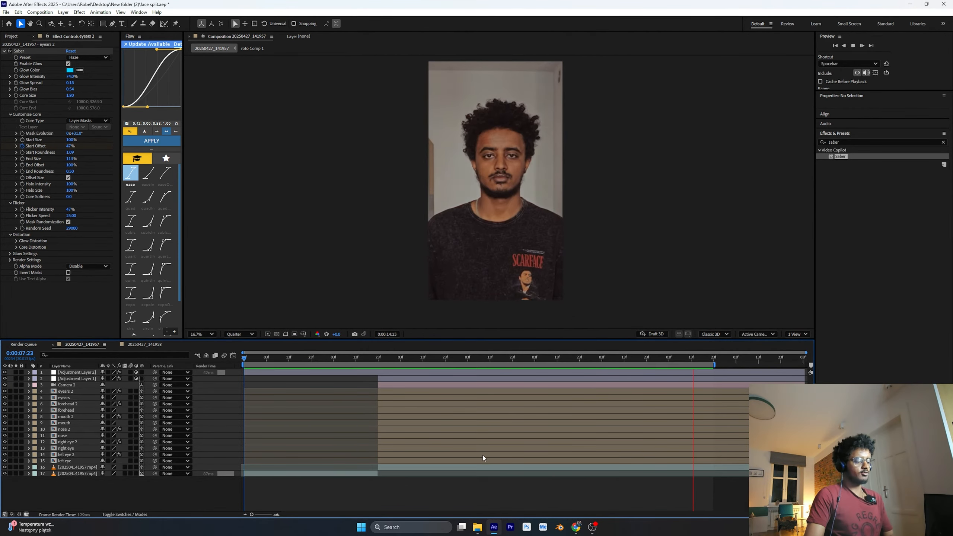
pyautogui.moveTo(247, 359); pyautogui.dragTo(469, 383)
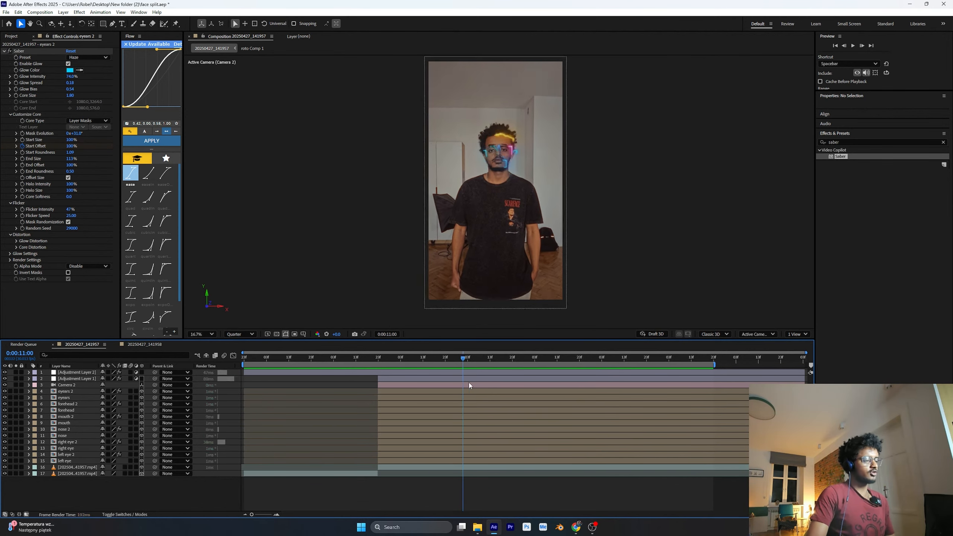
# Inspect the Posterize Time effect on Adjustment Layer 1 and search the effects library for "pos"
pyautogui.click(401, 379)
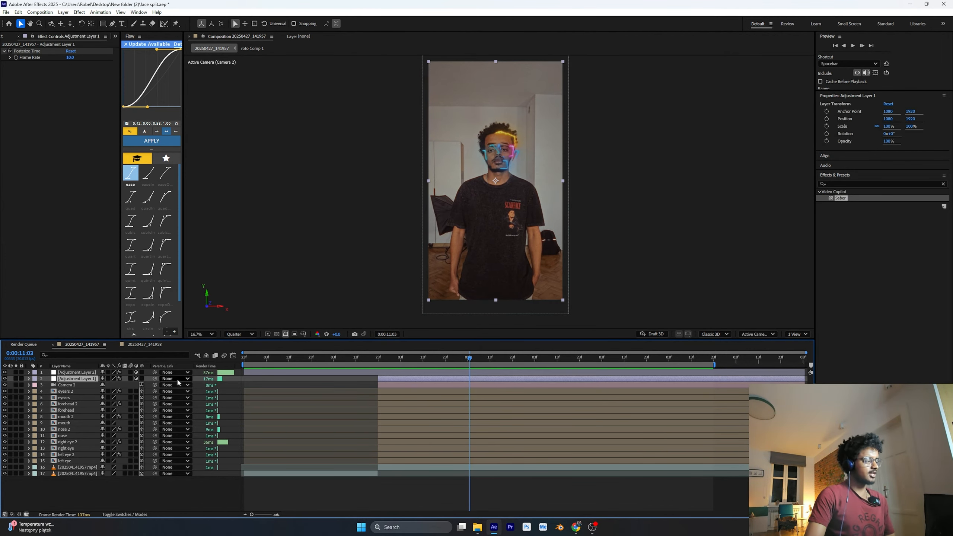
pyautogui.click(29, 379)
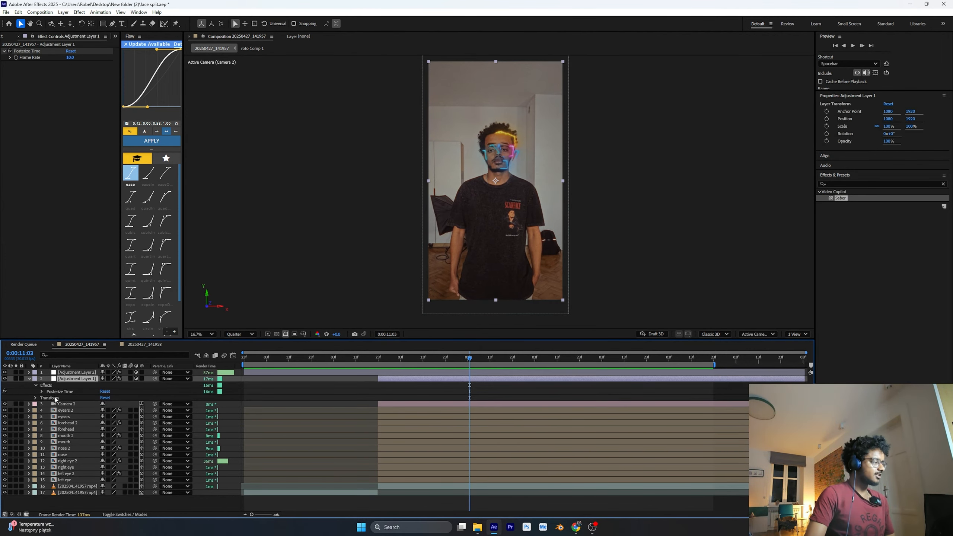
pyautogui.click(56, 392)
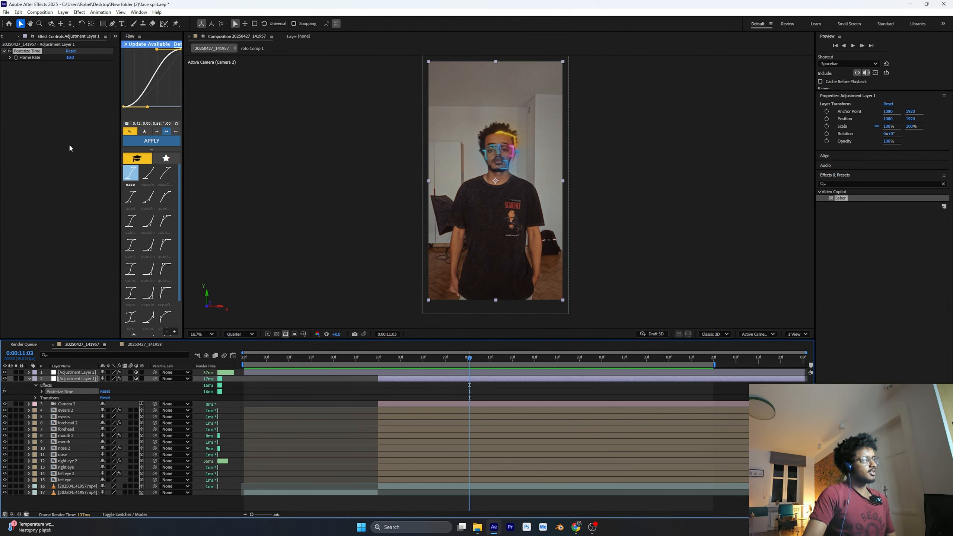
pyautogui.click(836, 185)
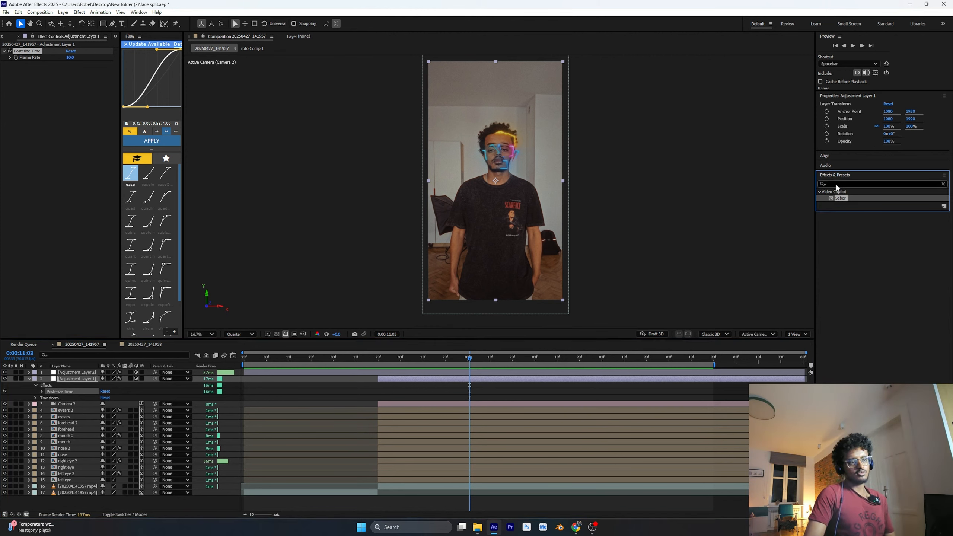
pyautogui.write('pos')
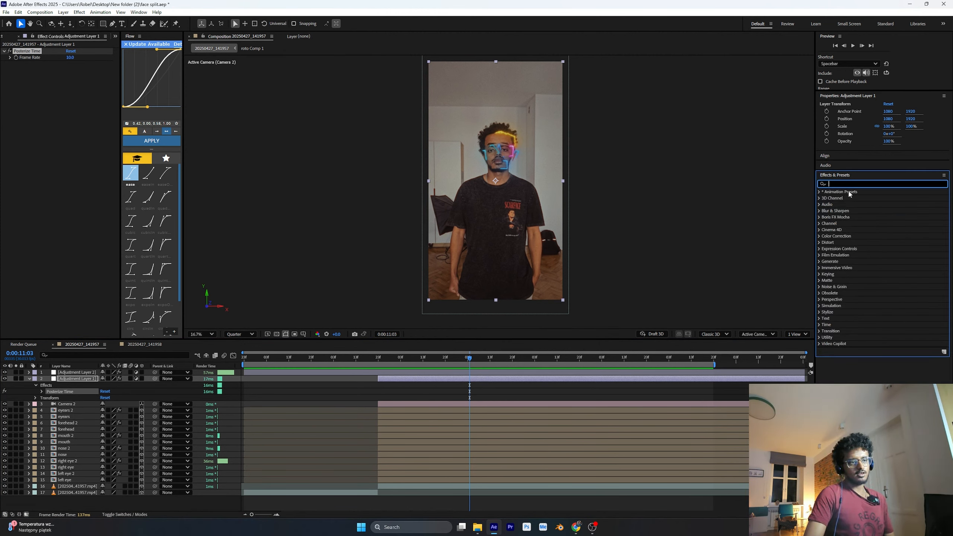
pyautogui.press('Return')
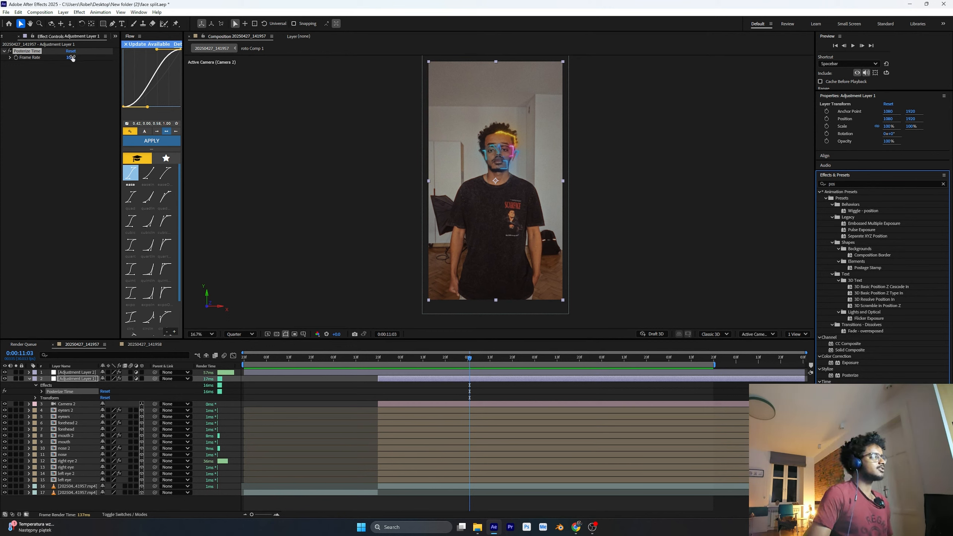
# Set Posterize Time's Frame Rate to 10 on Adjustment Layer 1 and return the playhead to about 0:00:09:24
pyautogui.moveTo(69, 57); pyautogui.dragTo(68, 59)
pyautogui.click(69, 58)
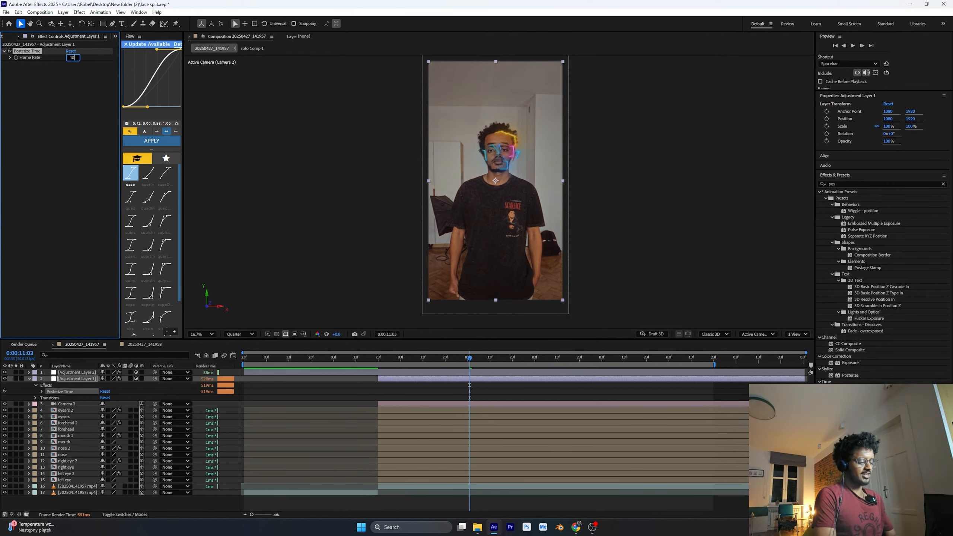
pyautogui.write('10')
pyautogui.click(59, 100)
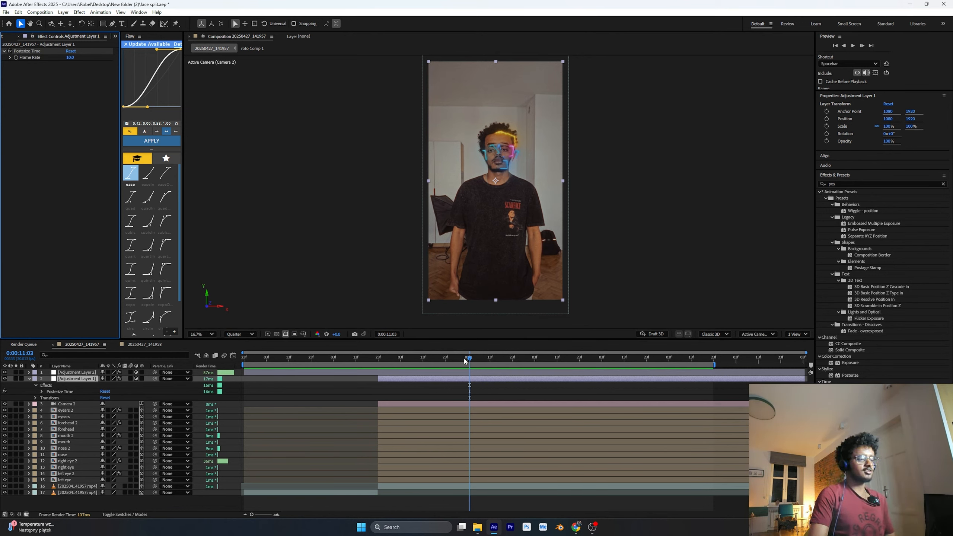
pyautogui.moveTo(465, 361); pyautogui.dragTo(381, 387)
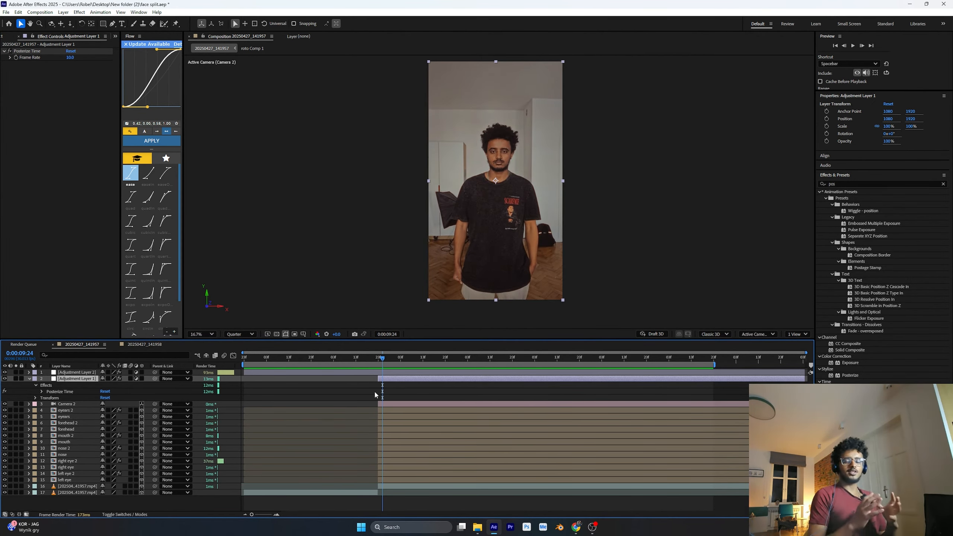